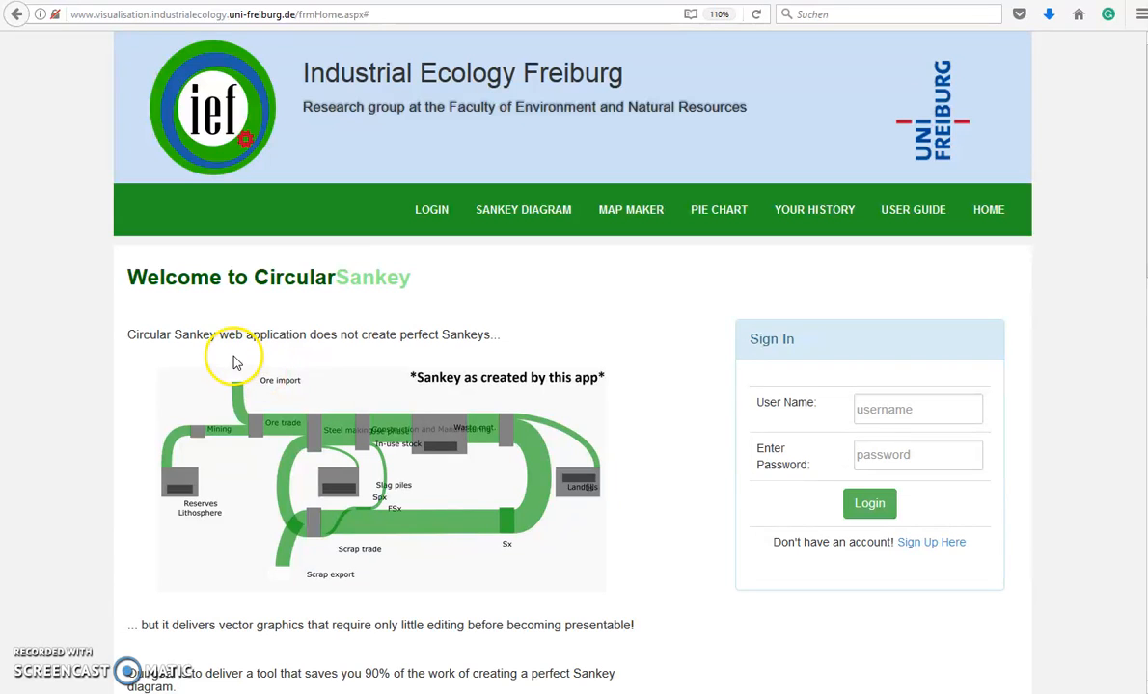
# Open the sign-up form and enter the new user's first and last name
pyautogui.scroll(-1, 243, 380)
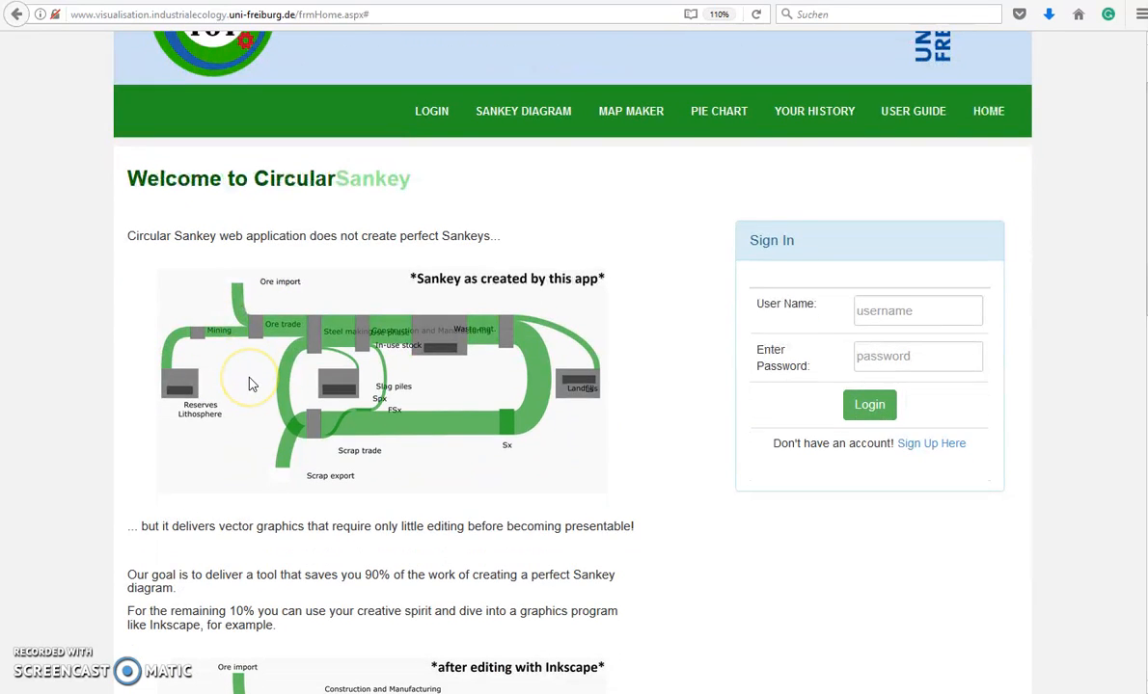
pyautogui.scroll(-3, 249, 382)
pyautogui.scroll(-2, 248, 384)
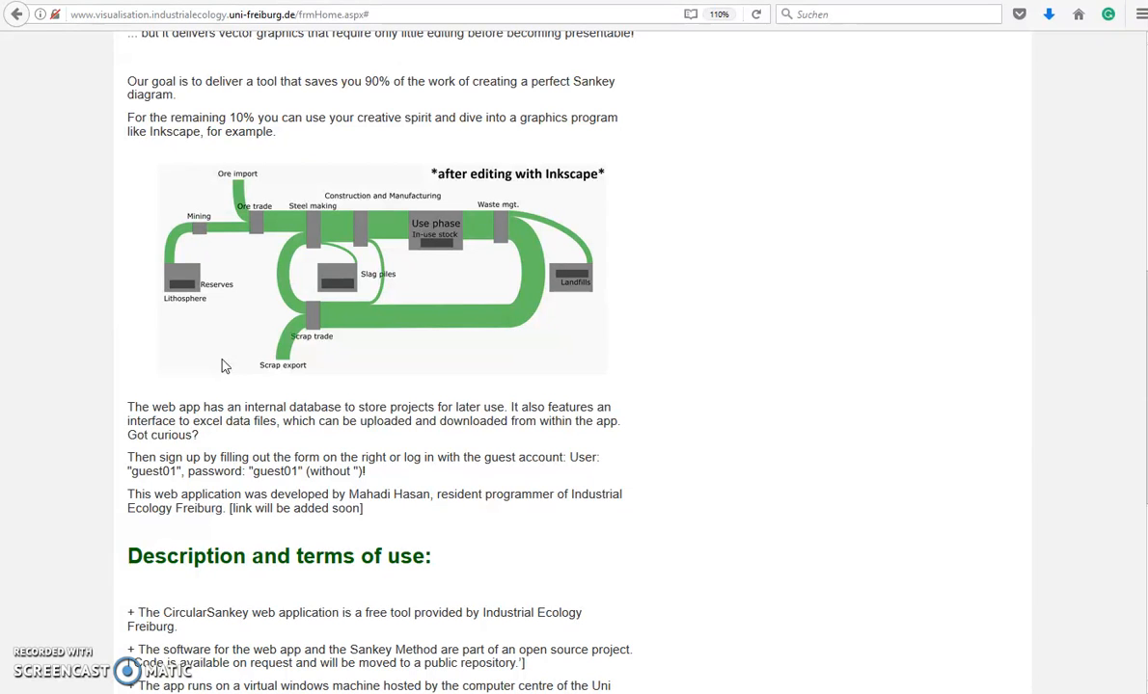
pyautogui.scroll(-5, 226, 439)
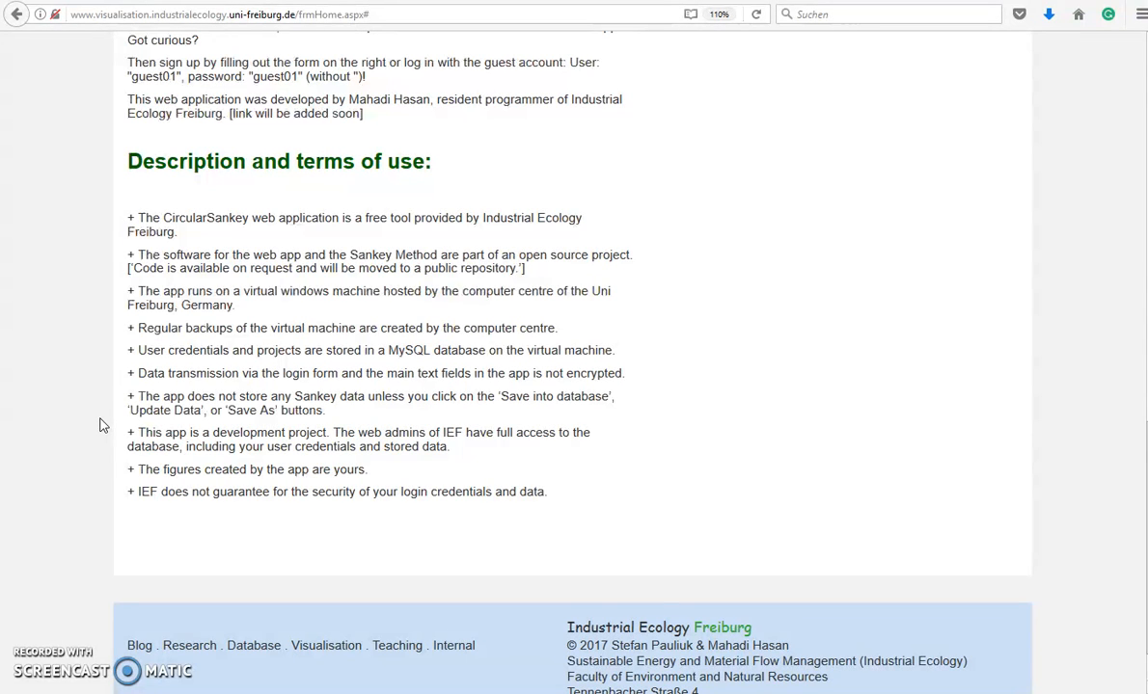
pyautogui.scroll(-1, 525, 487)
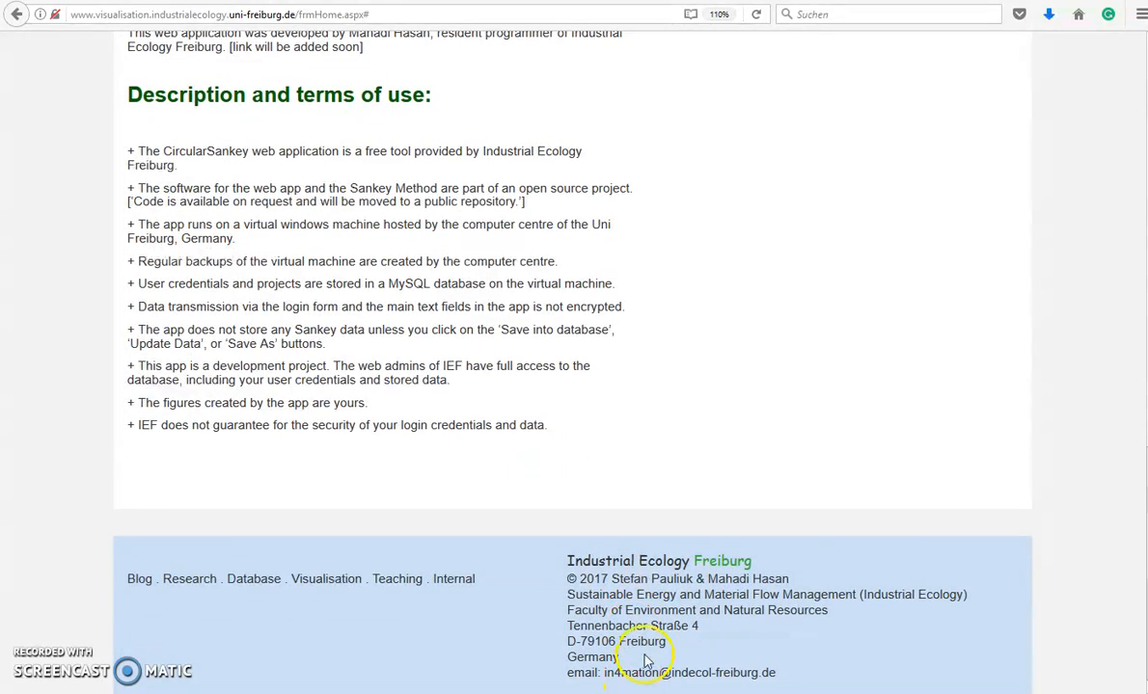
pyautogui.scroll(12, 671, 585)
pyautogui.scroll(3, 671, 590)
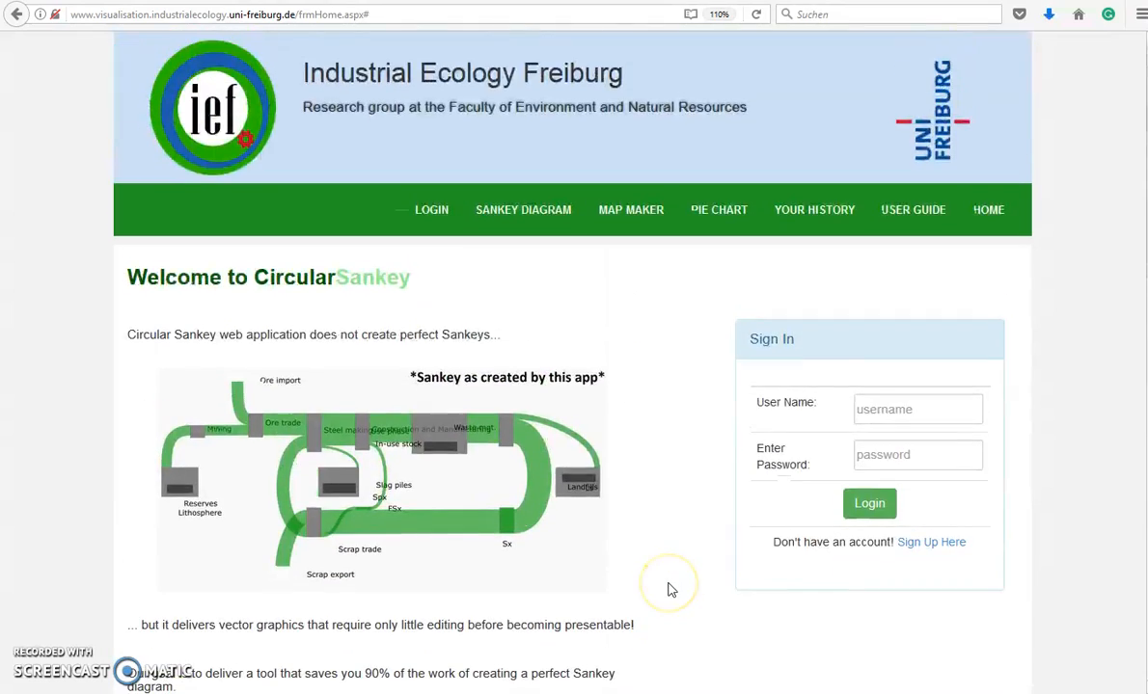
pyautogui.click(932, 543)
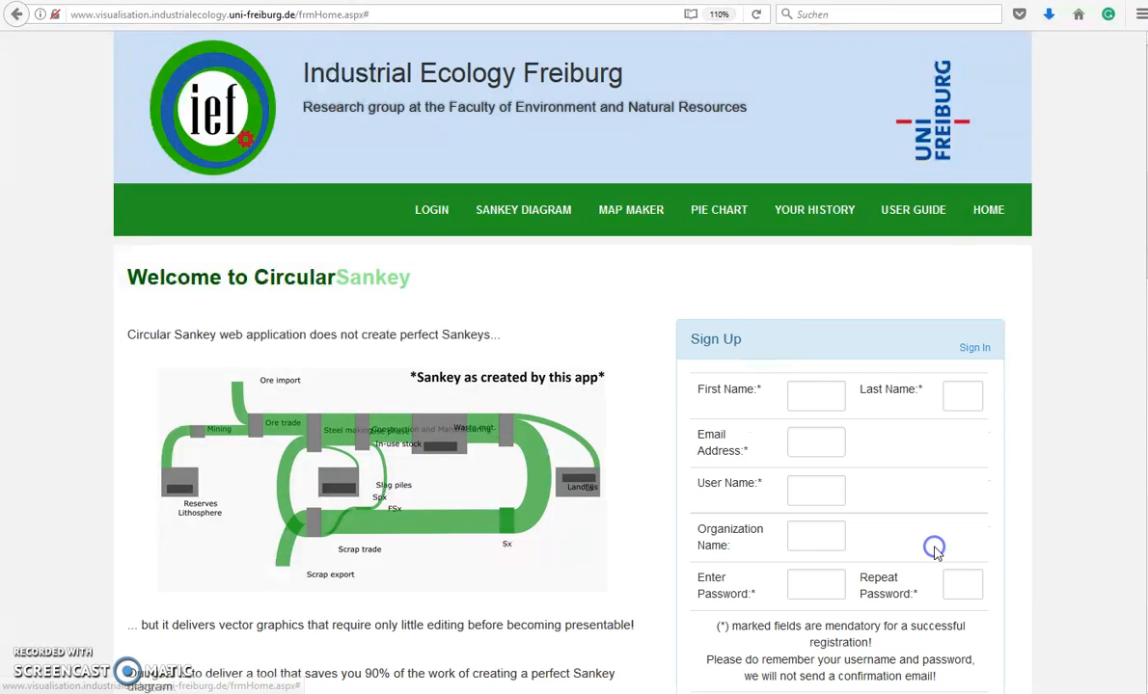
pyautogui.scroll(-2, 838, 479)
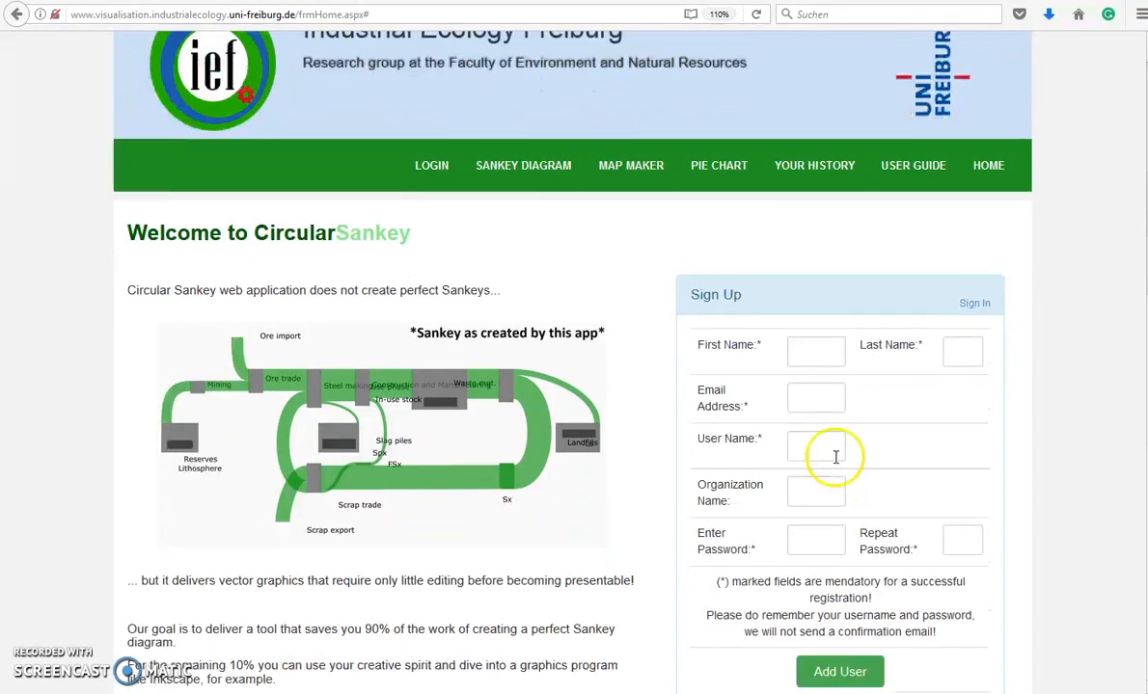
pyautogui.click(812, 298)
pyautogui.write('Stef')
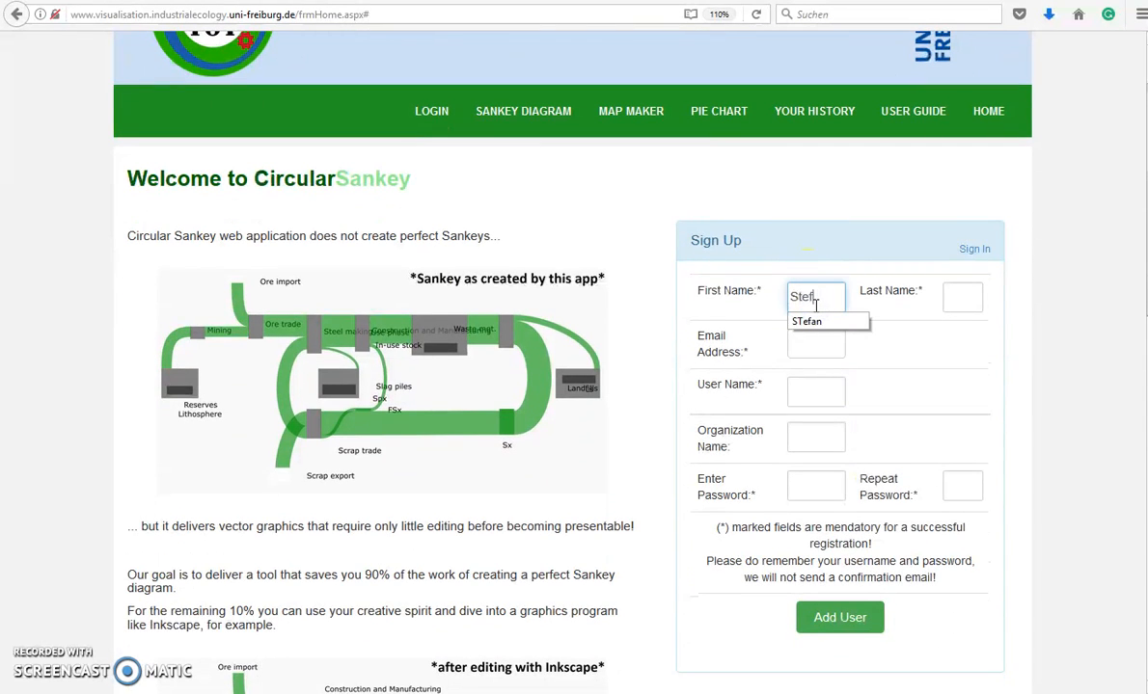
pyautogui.write('an1')
pyautogui.press('Tab')
pyautogui.write('A')
# Fill in the user's e-mail address and a user name, correcting typos
pyautogui.press('Tab')
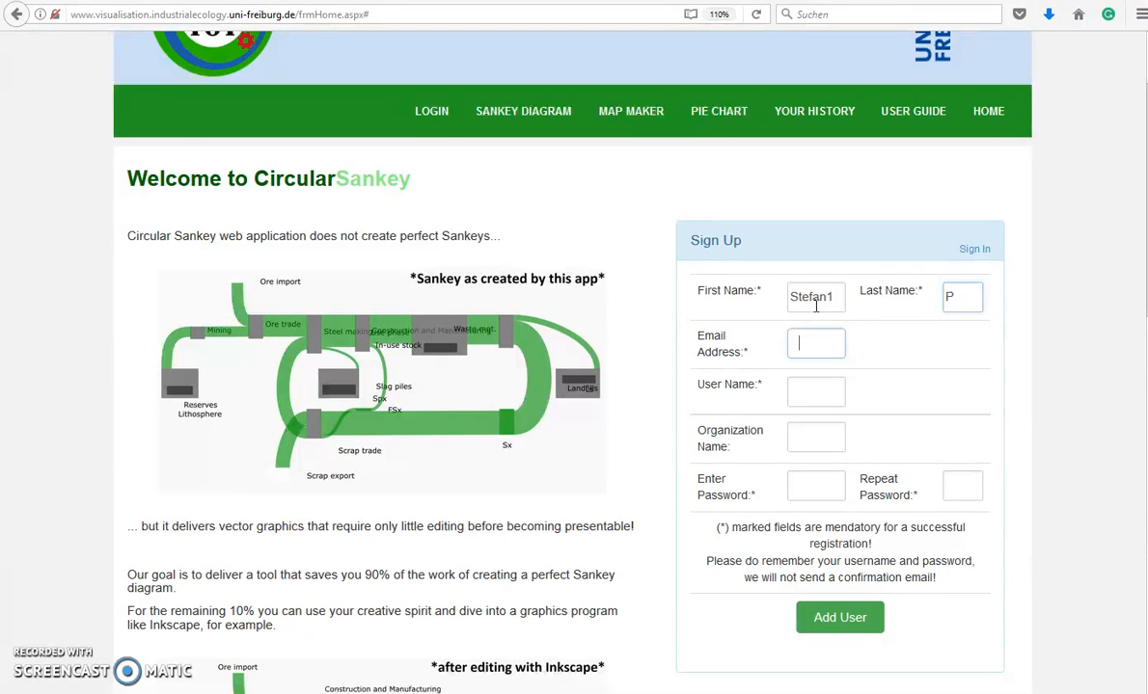
pyautogui.press('Tab')
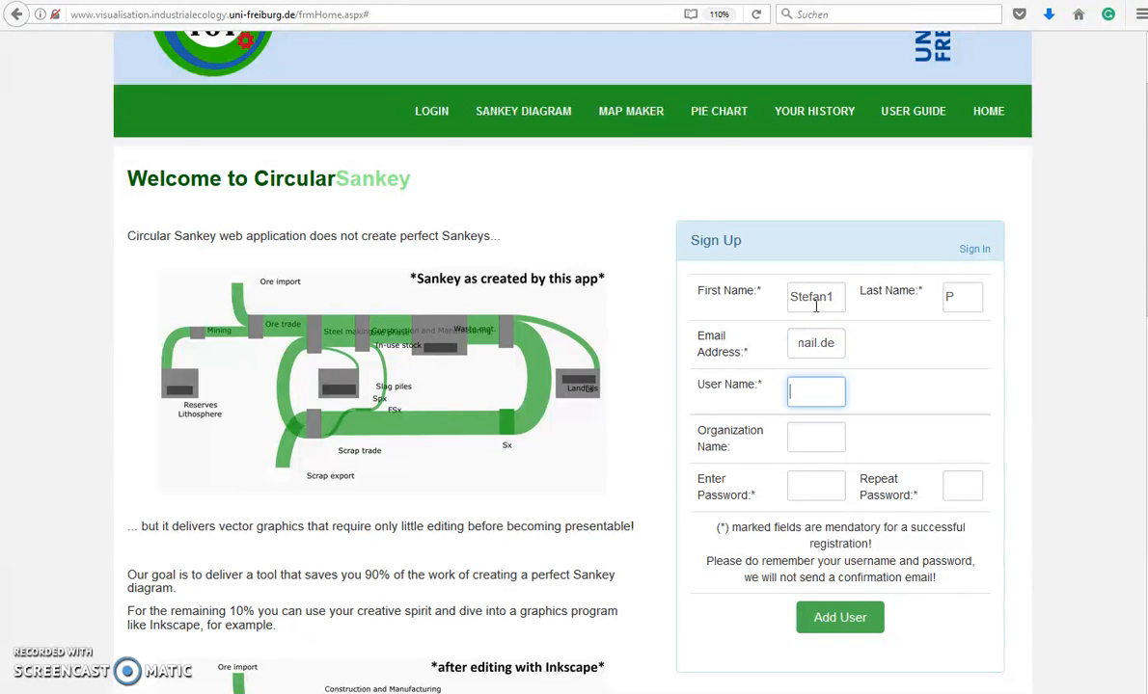
pyautogui.write('>SP')
pyautogui.press('BackSpace')
pyautogui.press('BackSpace')
pyautogui.press('BackSpace')
pyautogui.write('A')
pyautogui.press('BackSpace')
pyautogui.write('SP')
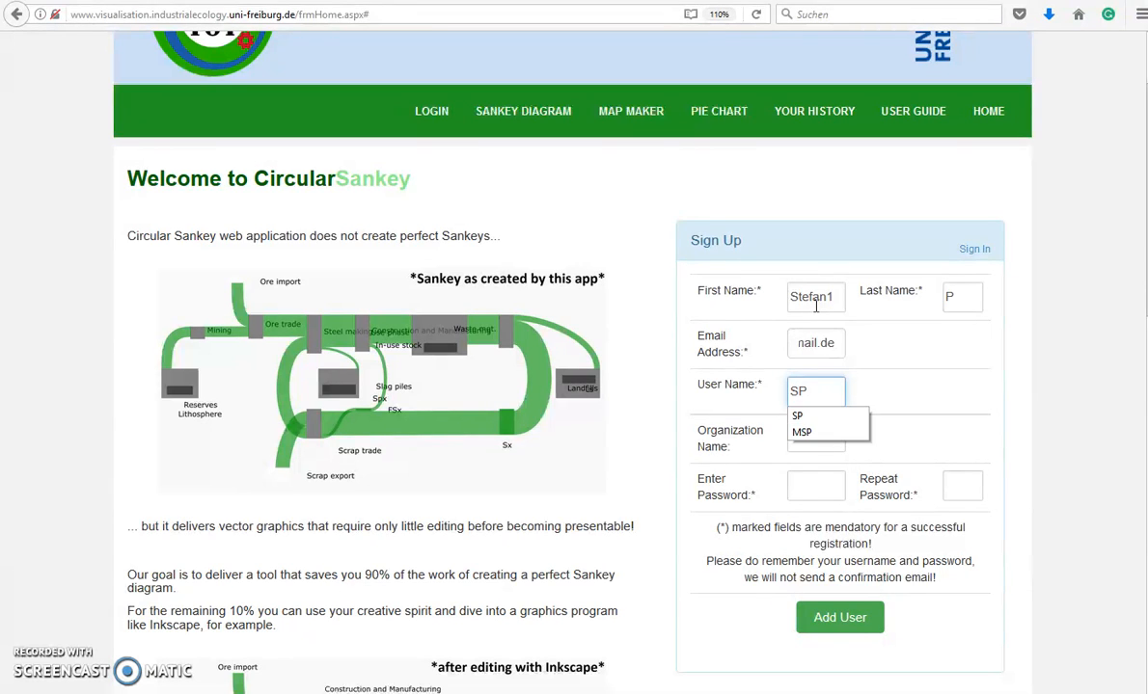
pyautogui.write('1')
# Enter the account password twice and submit the registration
pyautogui.click(819, 487)
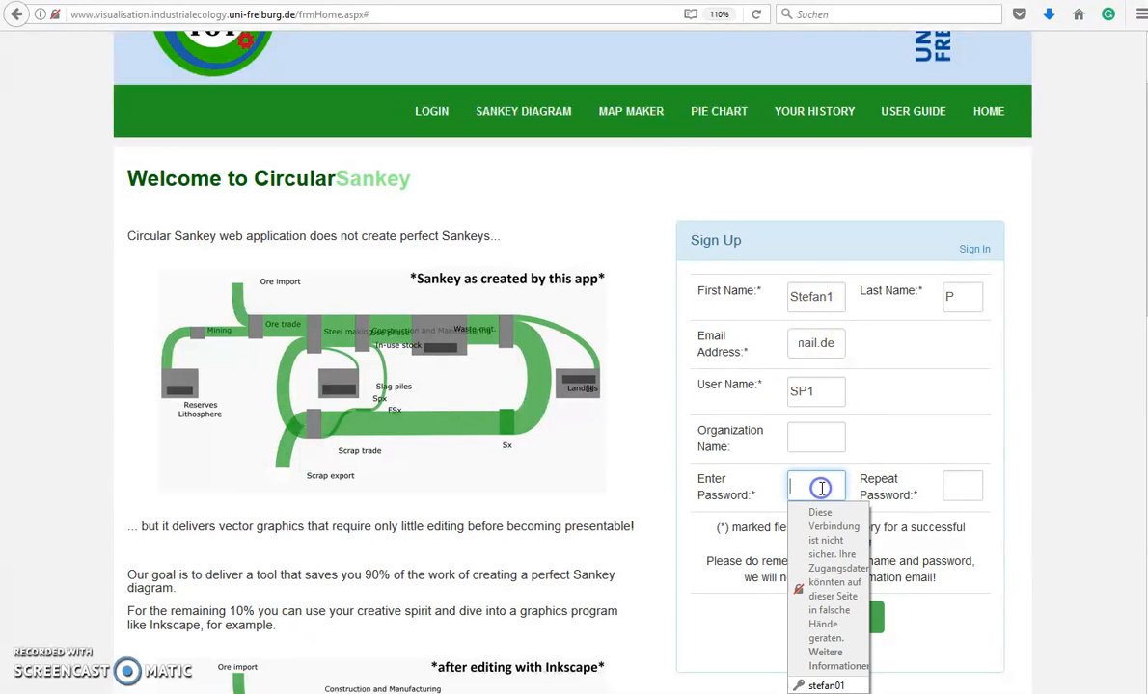
pyautogui.write('1234')
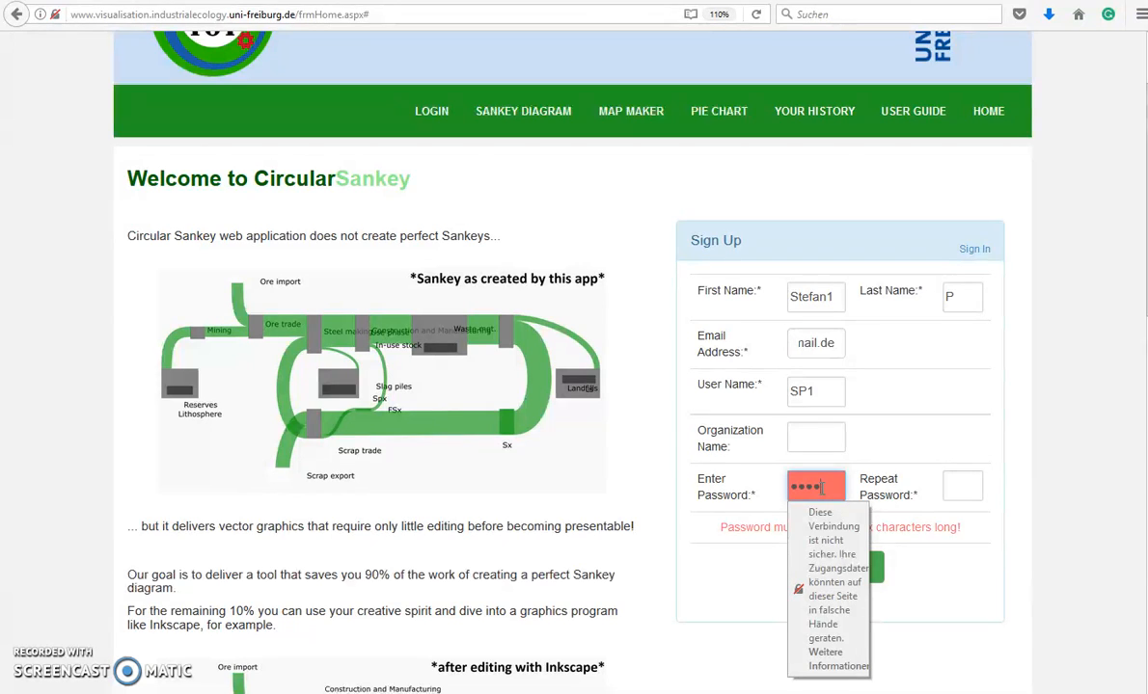
pyautogui.write('56')
pyautogui.click(957, 485)
pyautogui.write('123456')
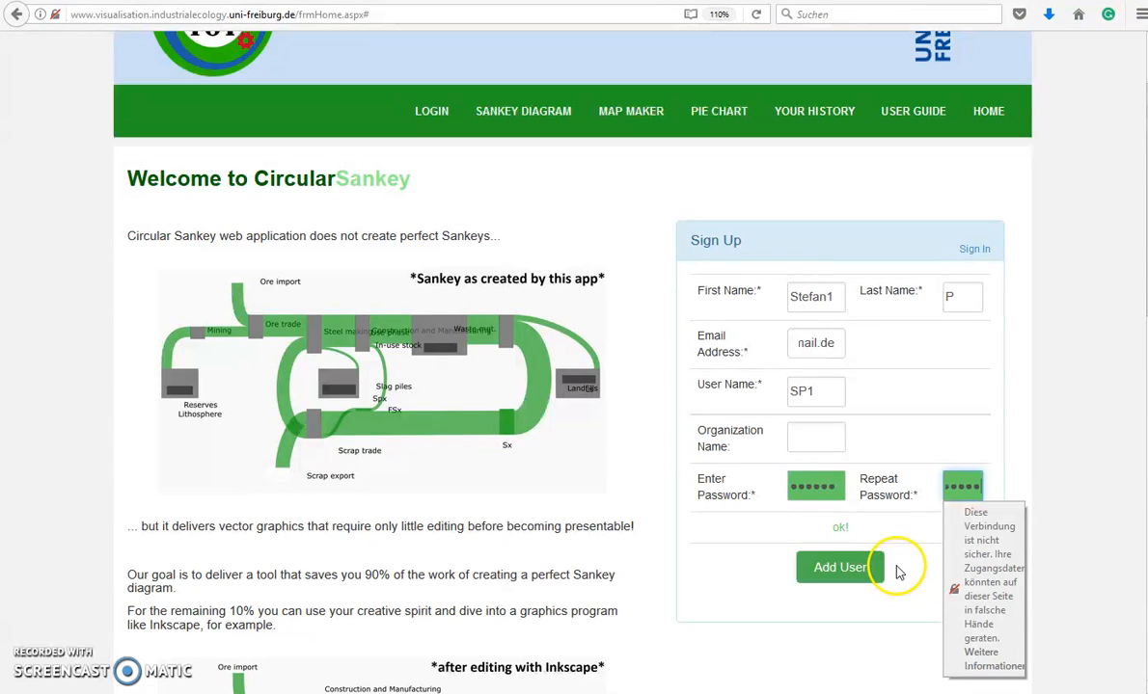
pyautogui.click(849, 571)
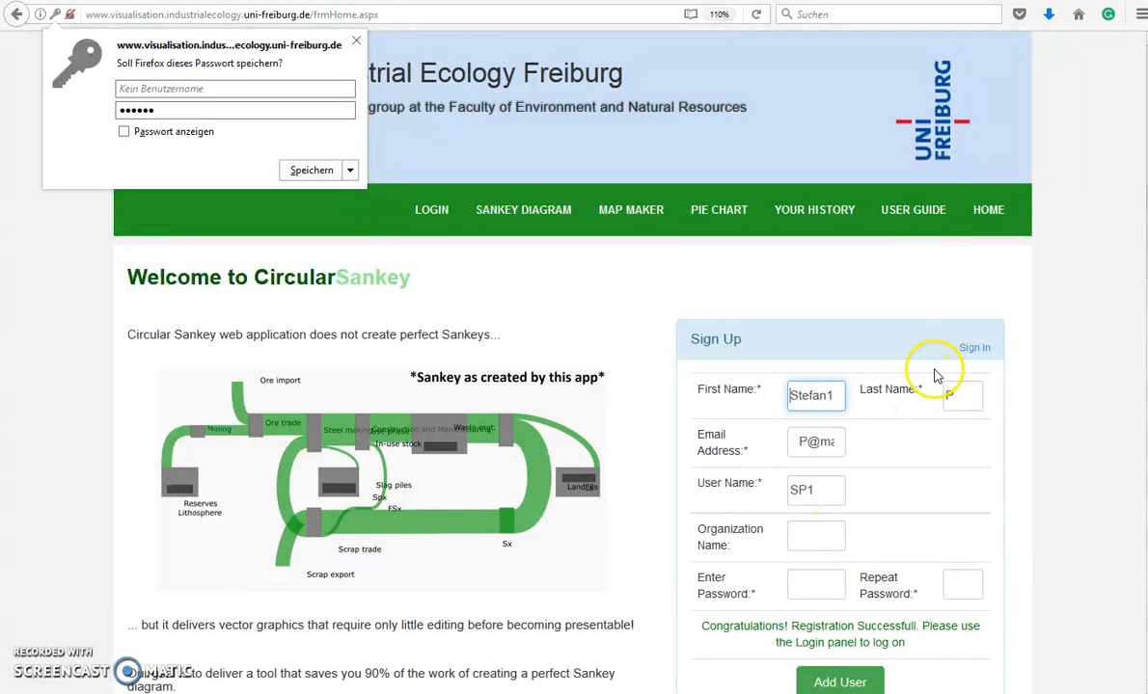
# Sign in with the newly registered account using the browser's saved login details
pyautogui.click(972, 351)
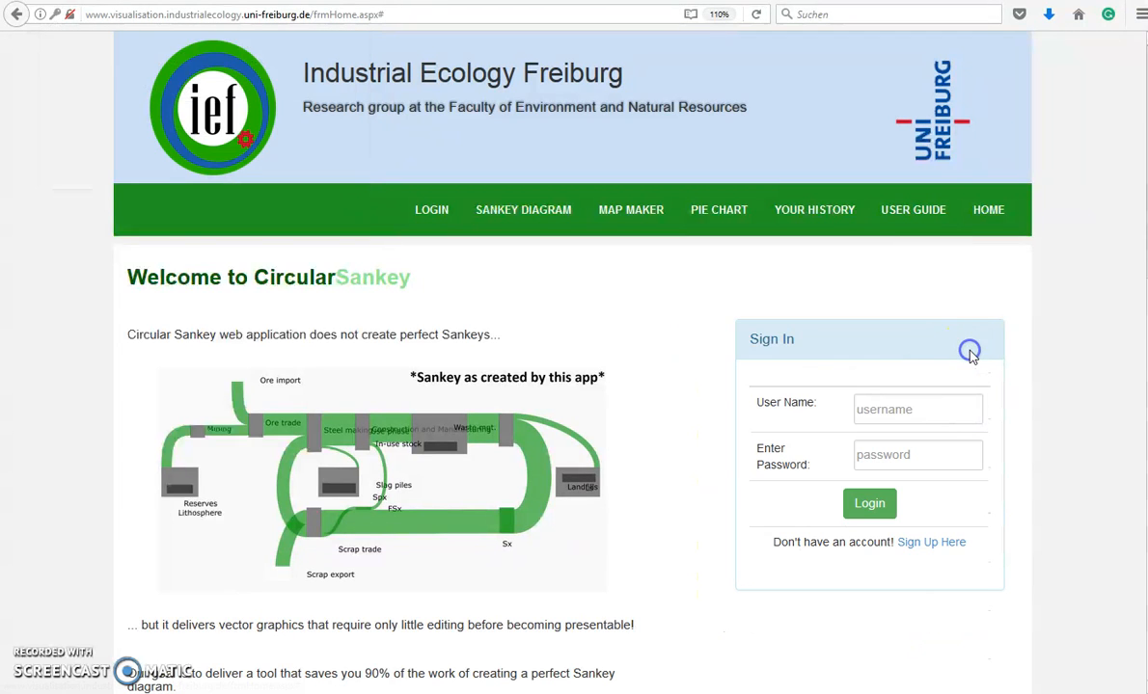
pyautogui.click(931, 408)
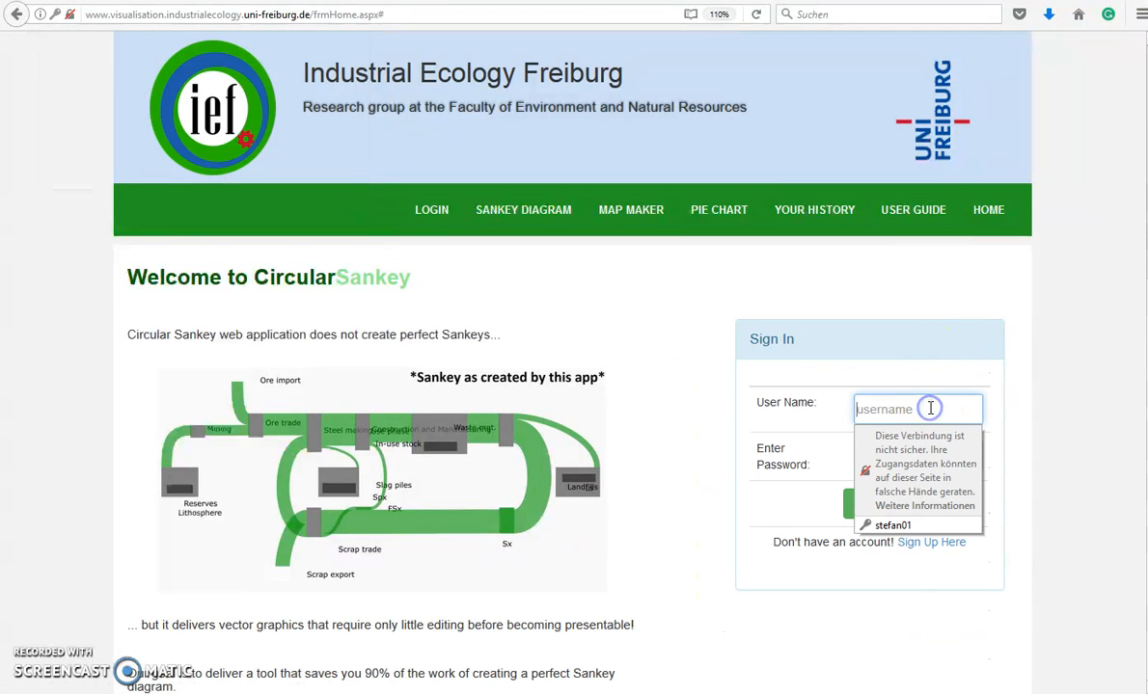
pyautogui.click(901, 527)
pyautogui.click(871, 503)
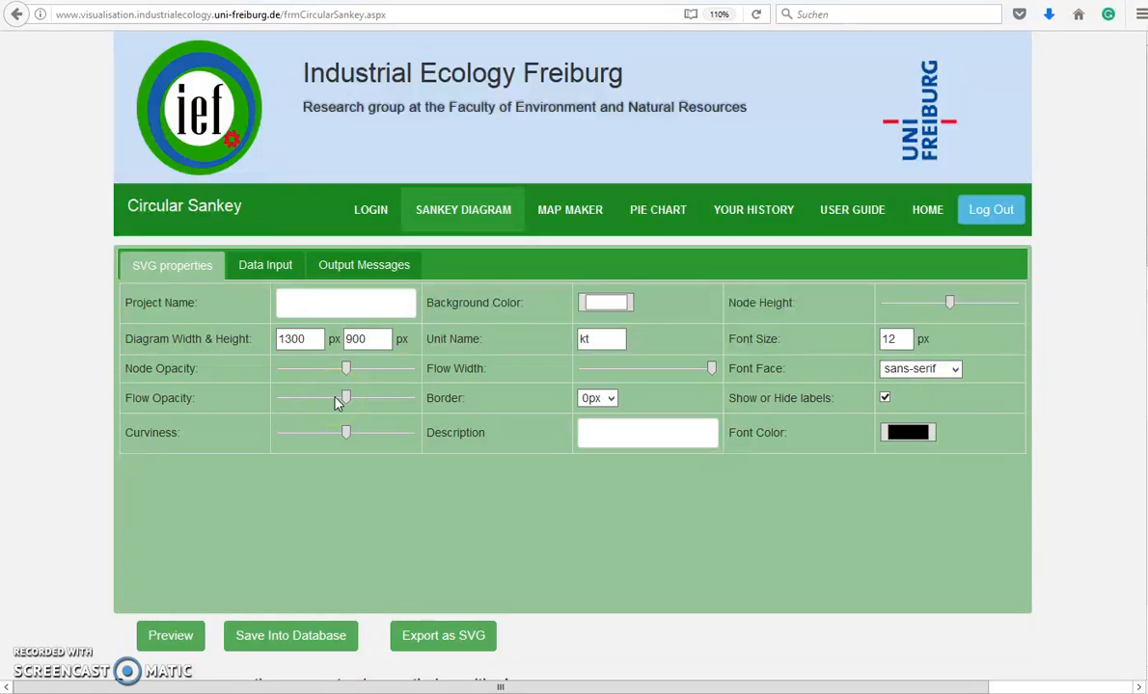
# Show the Data Input tab and go over node A's orientation 270, width 40.00, height 35.31, y 242
pyautogui.click(256, 265)
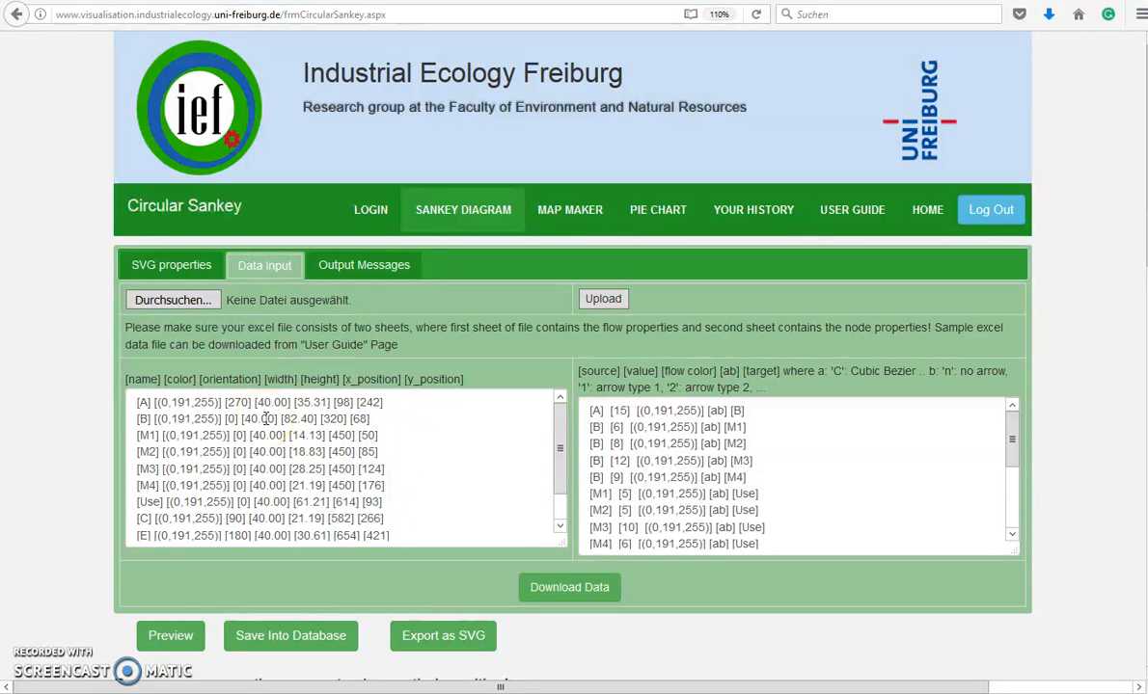
pyautogui.click(141, 403)
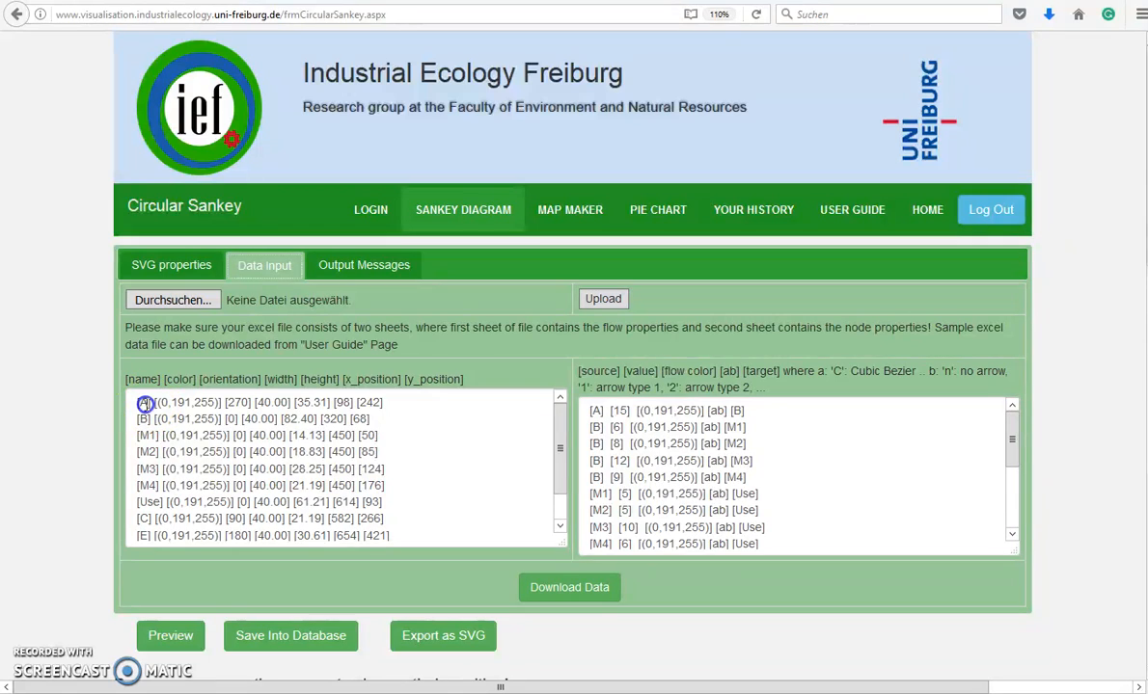
pyautogui.click(180, 405)
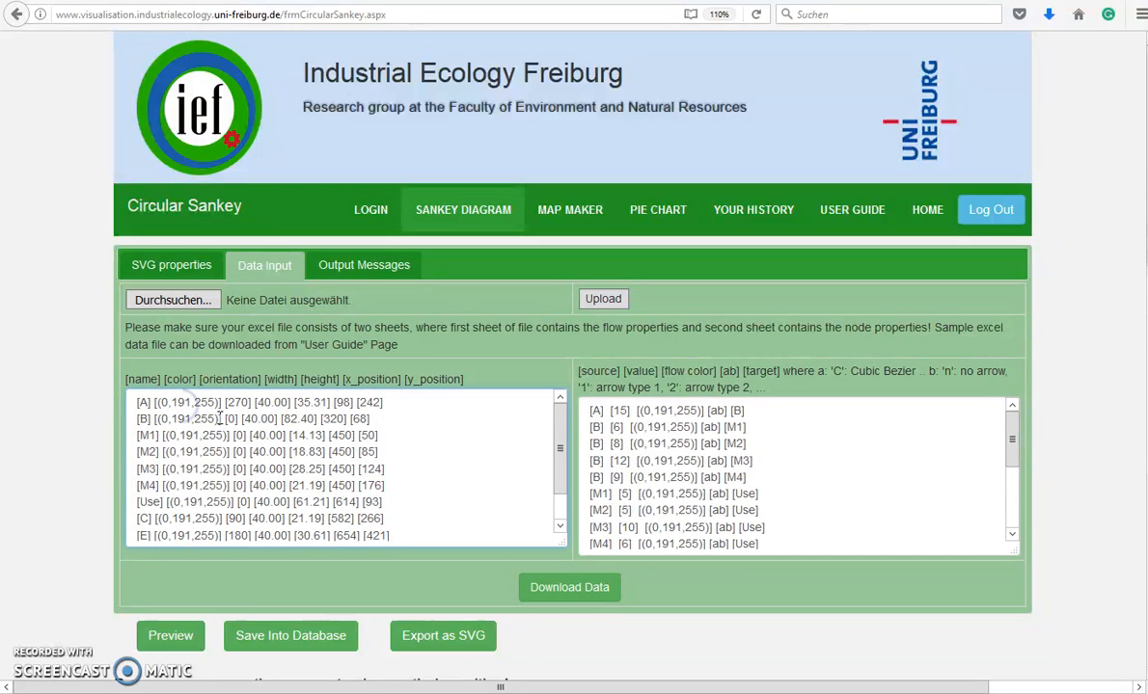
pyautogui.click(236, 402)
pyautogui.click(268, 403)
pyautogui.click(311, 403)
pyautogui.click(371, 406)
# Go over the first flow definition: A to B, value 15, arrow type ab
pyautogui.click(594, 409)
pyautogui.click(742, 410)
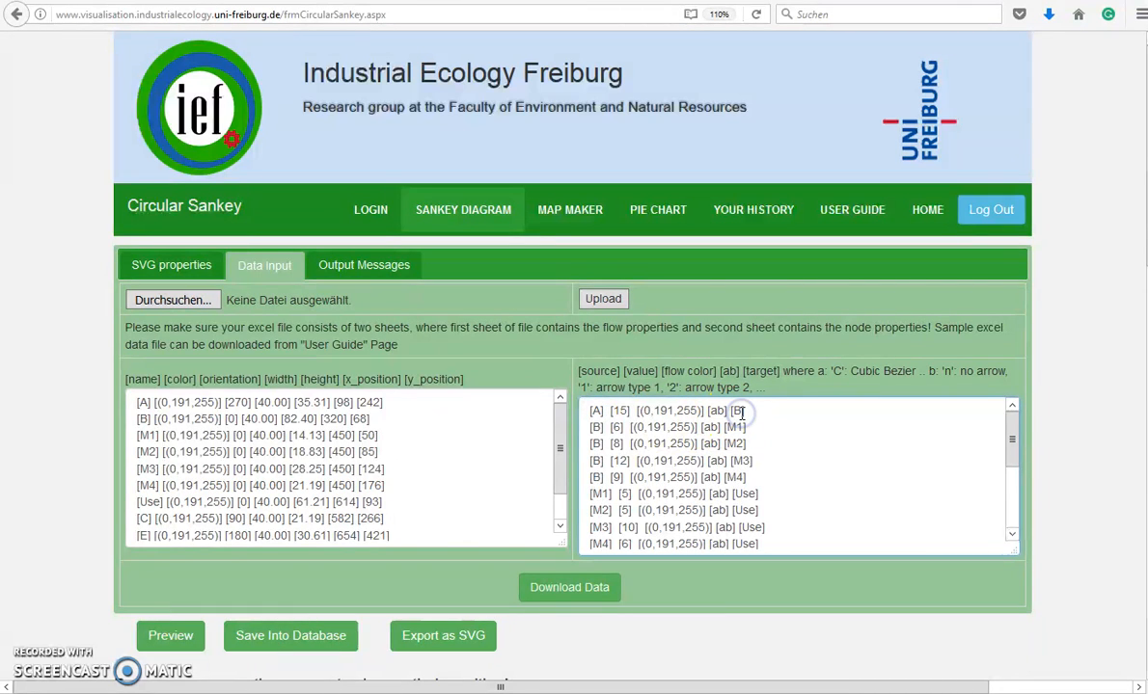
pyautogui.click(622, 411)
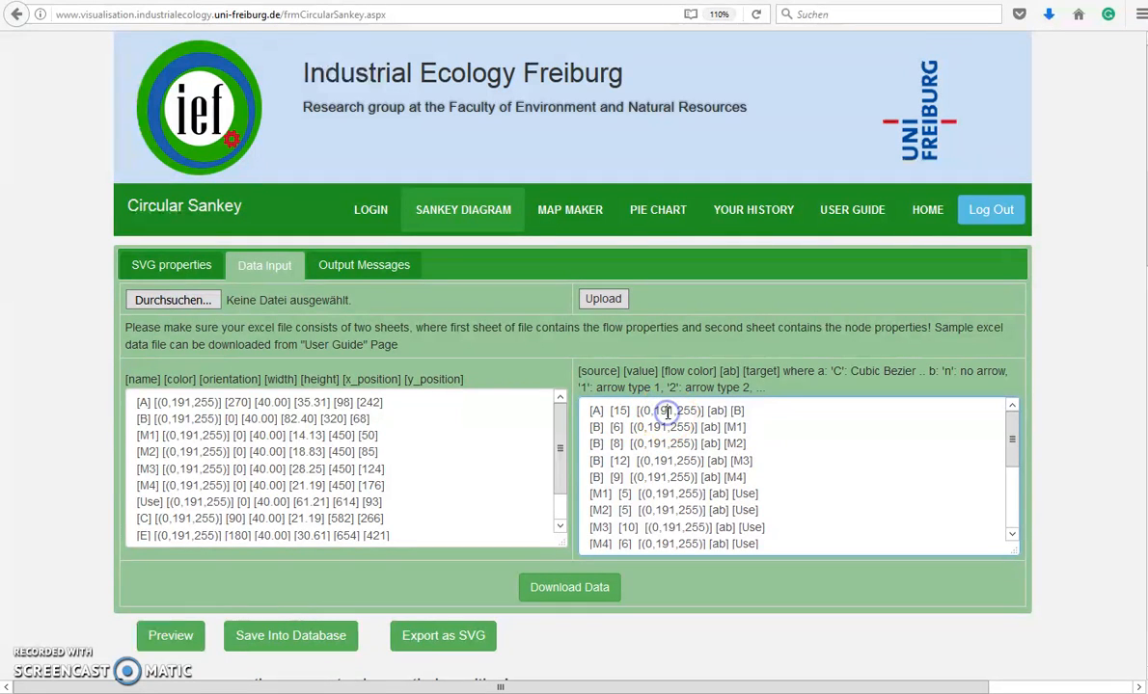
pyautogui.click(717, 411)
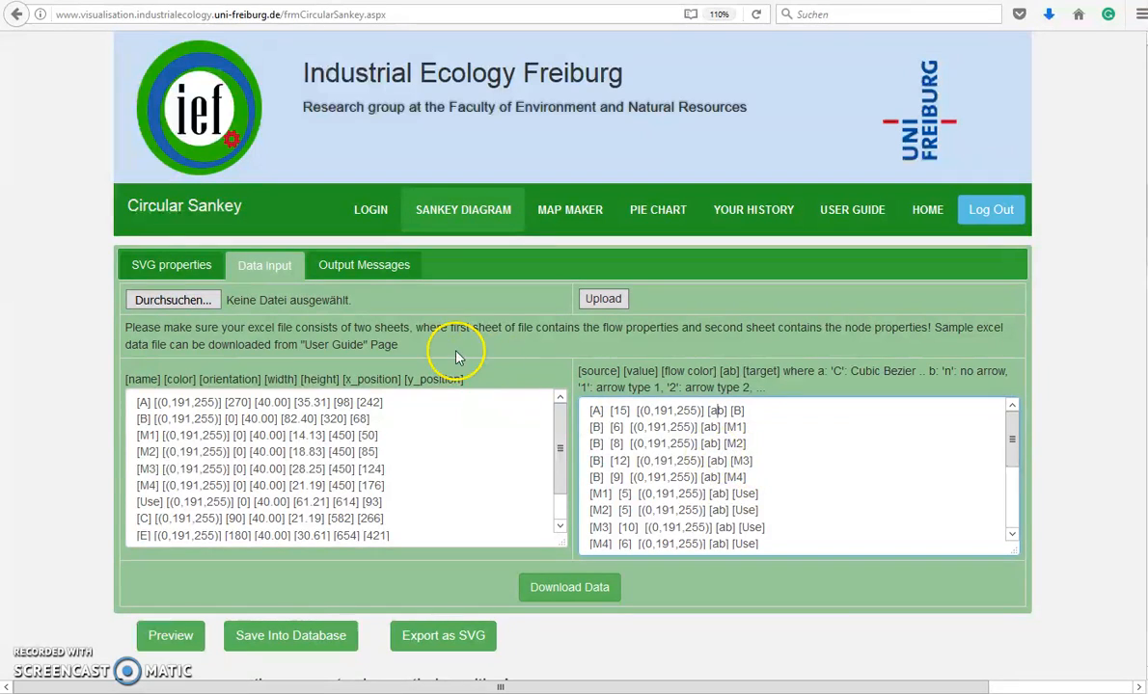
# Rearrange the diagram, moving Use and E right and dragging B left to x position 253
pyautogui.scroll(-1, 515, 439)
pyautogui.scroll(-2, 535, 589)
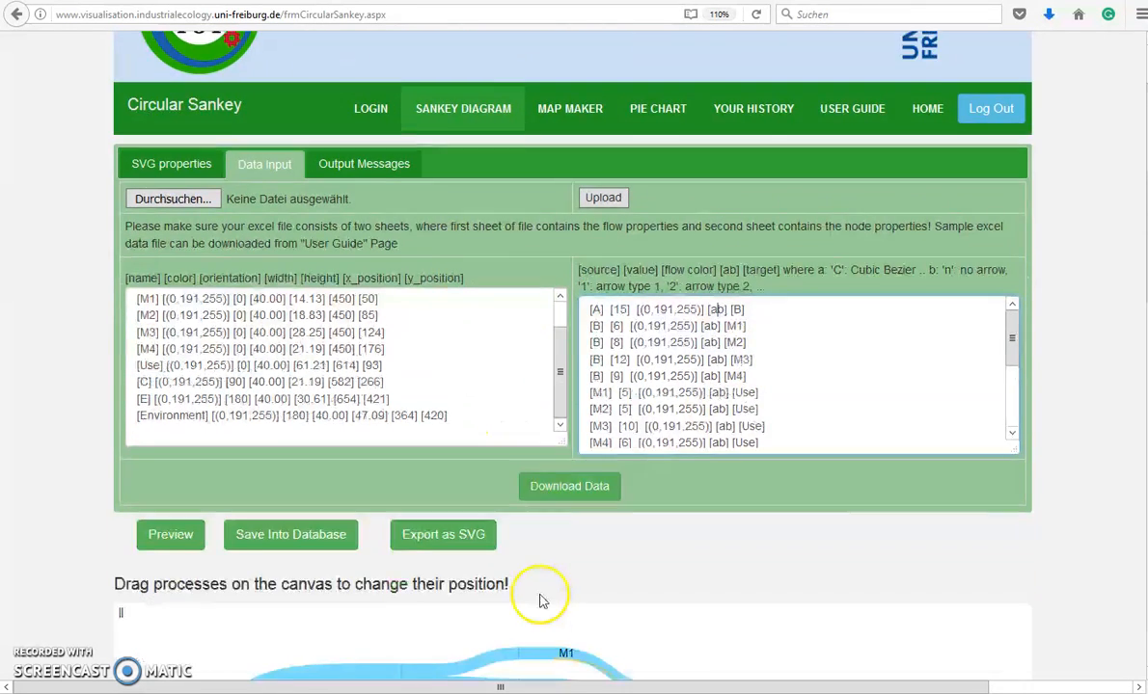
pyautogui.scroll(-5, 540, 600)
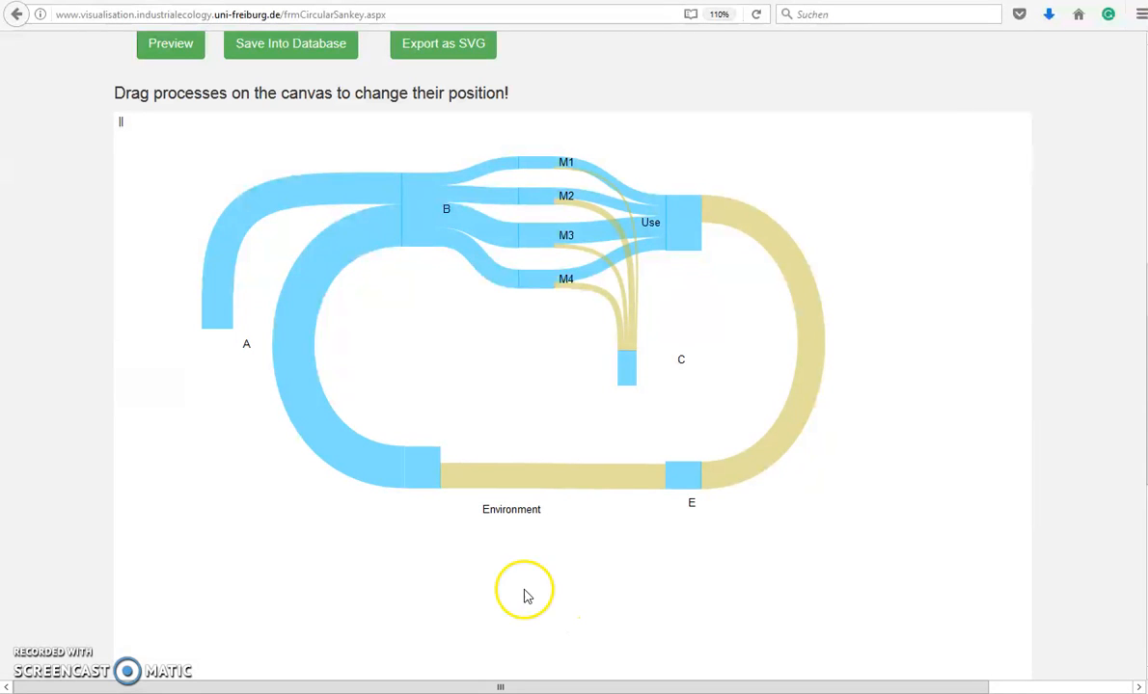
pyautogui.moveTo(425, 212); pyautogui.dragTo(403, 233)
pyautogui.moveTo(676, 238); pyautogui.dragTo(714, 224)
pyautogui.moveTo(683, 474); pyautogui.dragTo(733, 477)
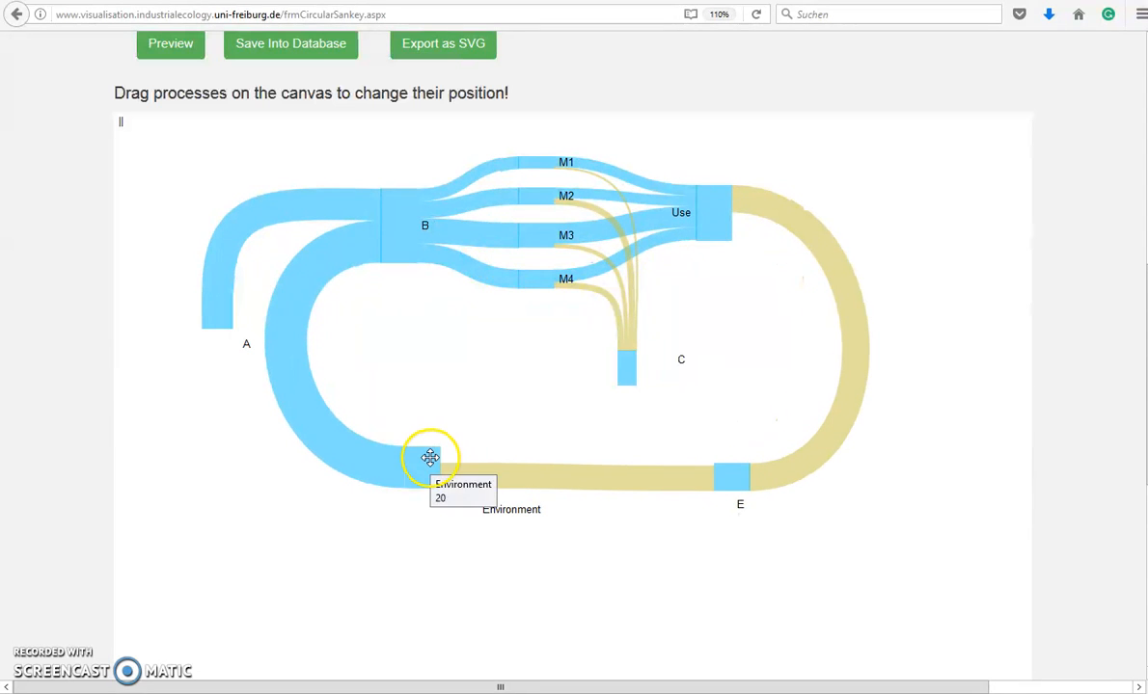
pyautogui.scroll(6, 362, 415)
pyautogui.moveTo(410, 579); pyautogui.dragTo(368, 557)
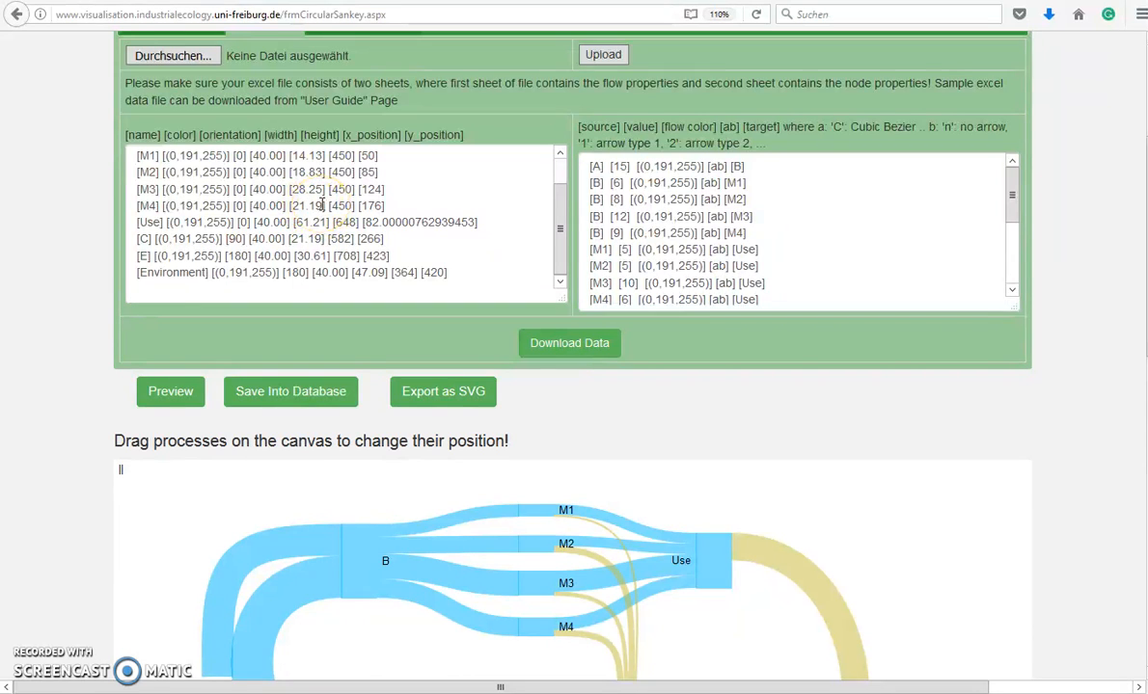
pyautogui.scroll(1, 309, 241)
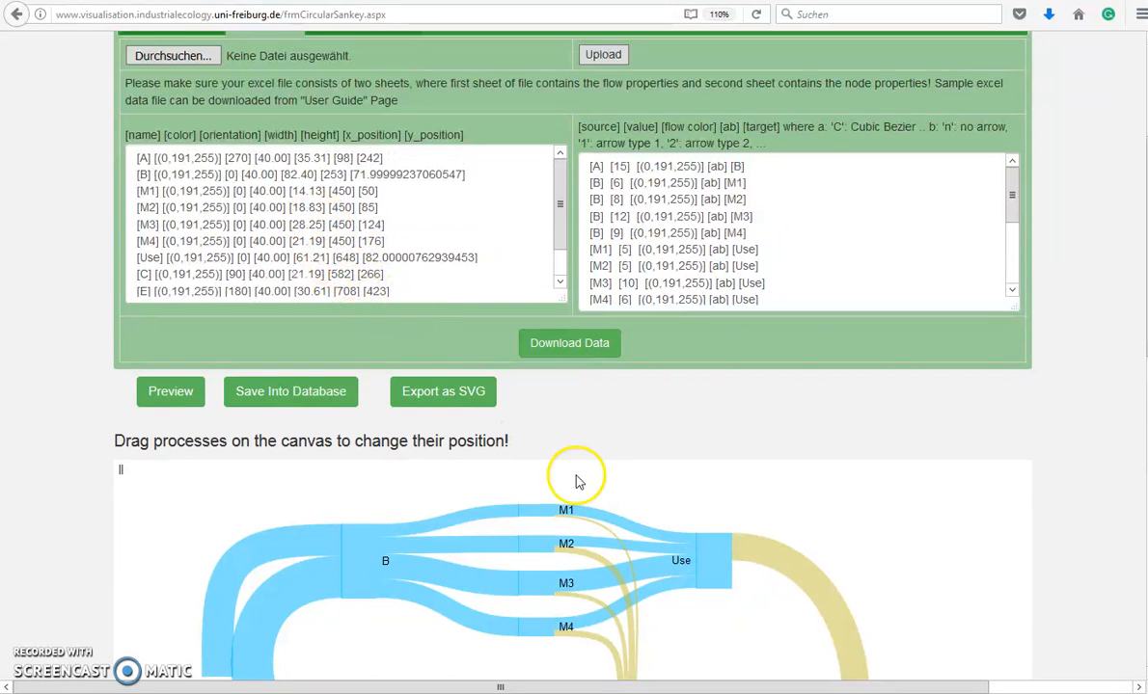
pyautogui.scroll(-2, 550, 531)
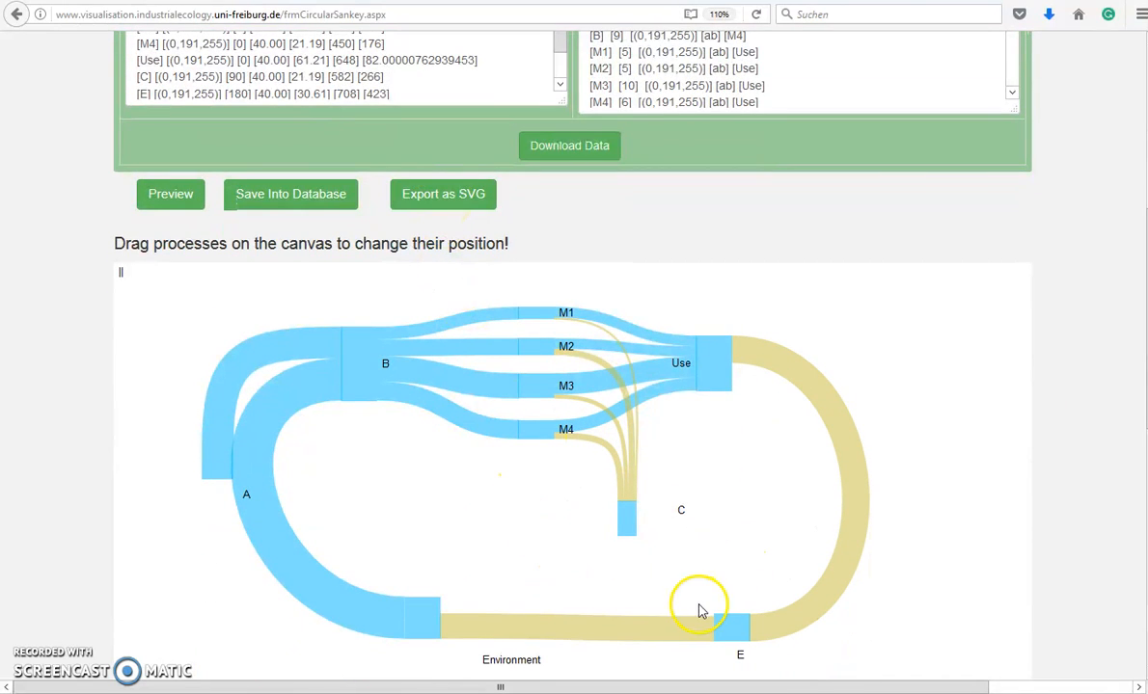
# Cancel the sankey_diagram.svg export and bring up the node and flow data tables
pyautogui.click(453, 199)
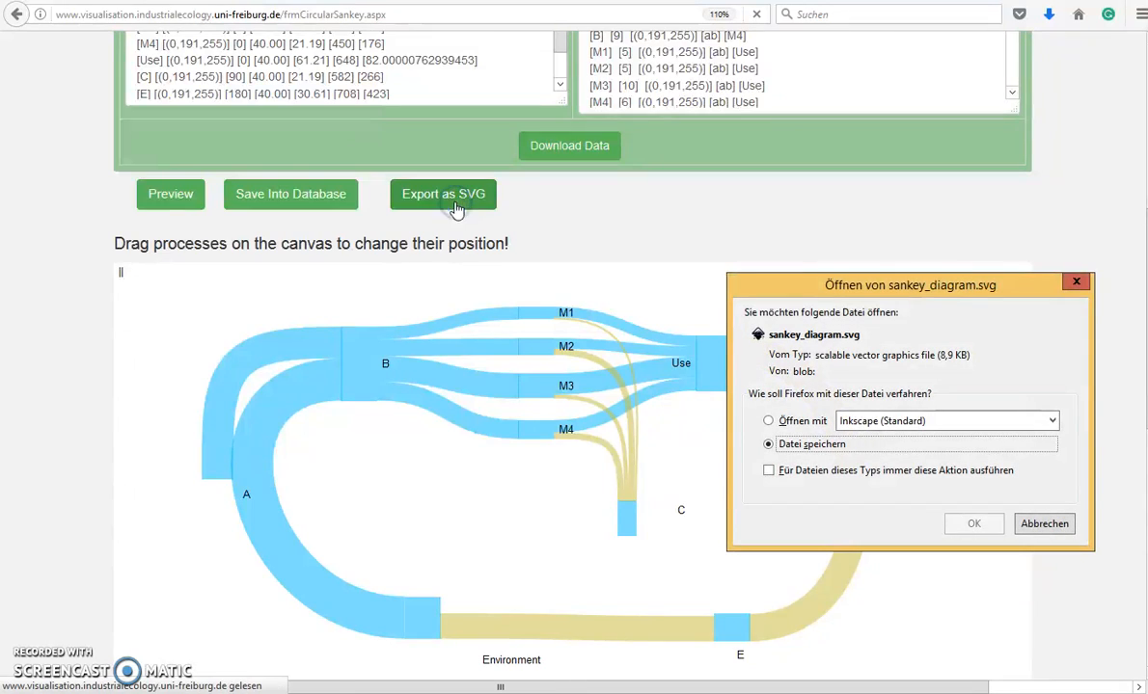
pyautogui.click(1037, 527)
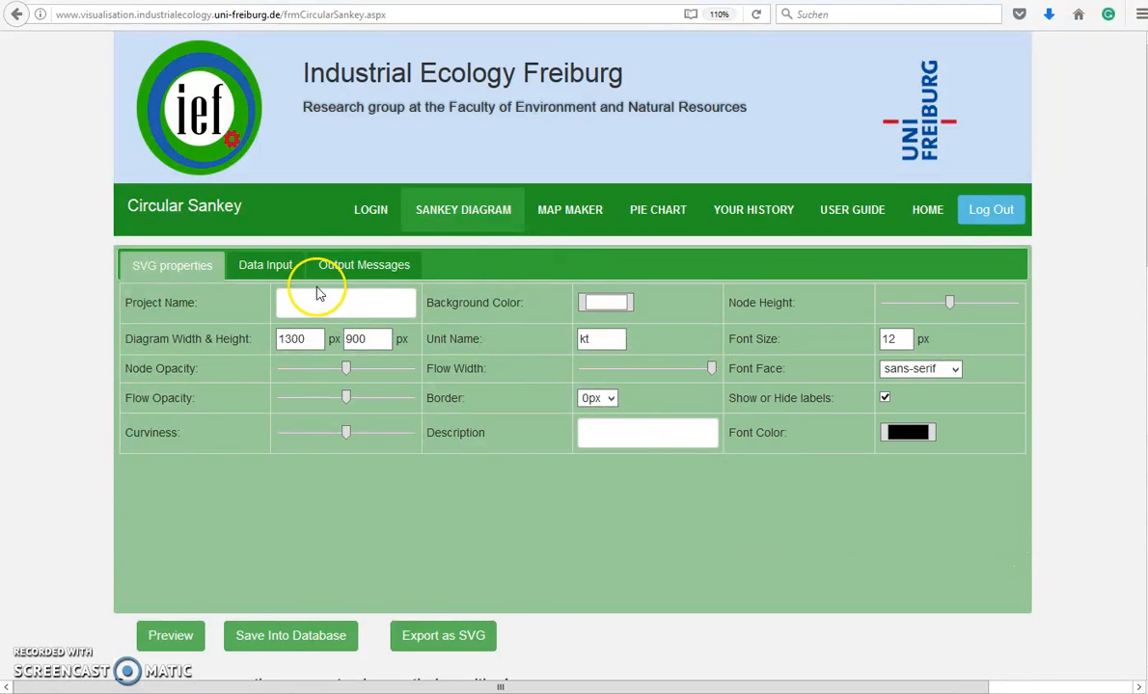
pyautogui.scroll(-2, 319, 280)
pyautogui.click(268, 169)
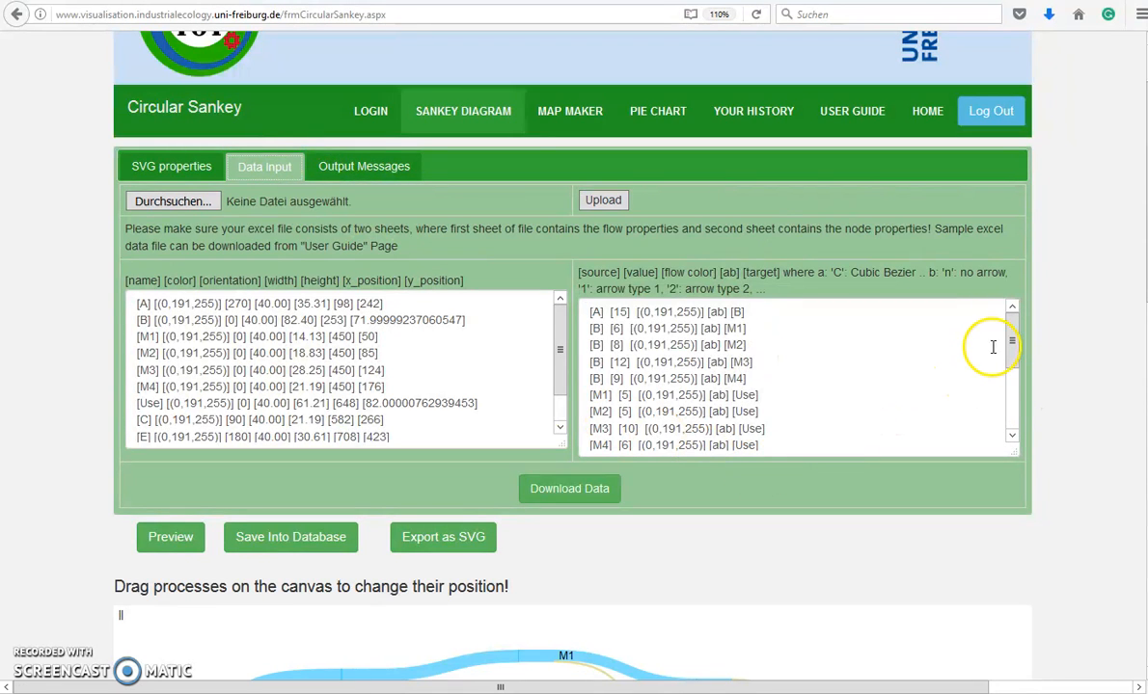
# Change the Use→E flow to 1.3 and the M4→C colour to (100,191,55)
pyautogui.moveTo(1012, 378); pyautogui.dragTo(1022, 417)
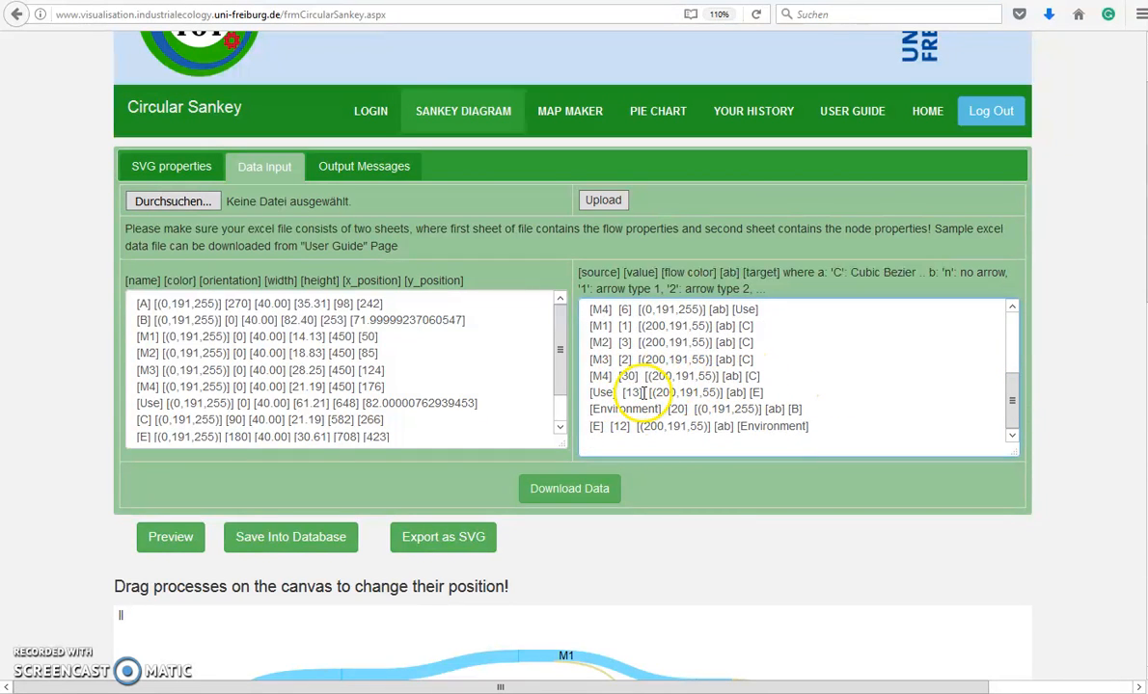
pyautogui.write('.')
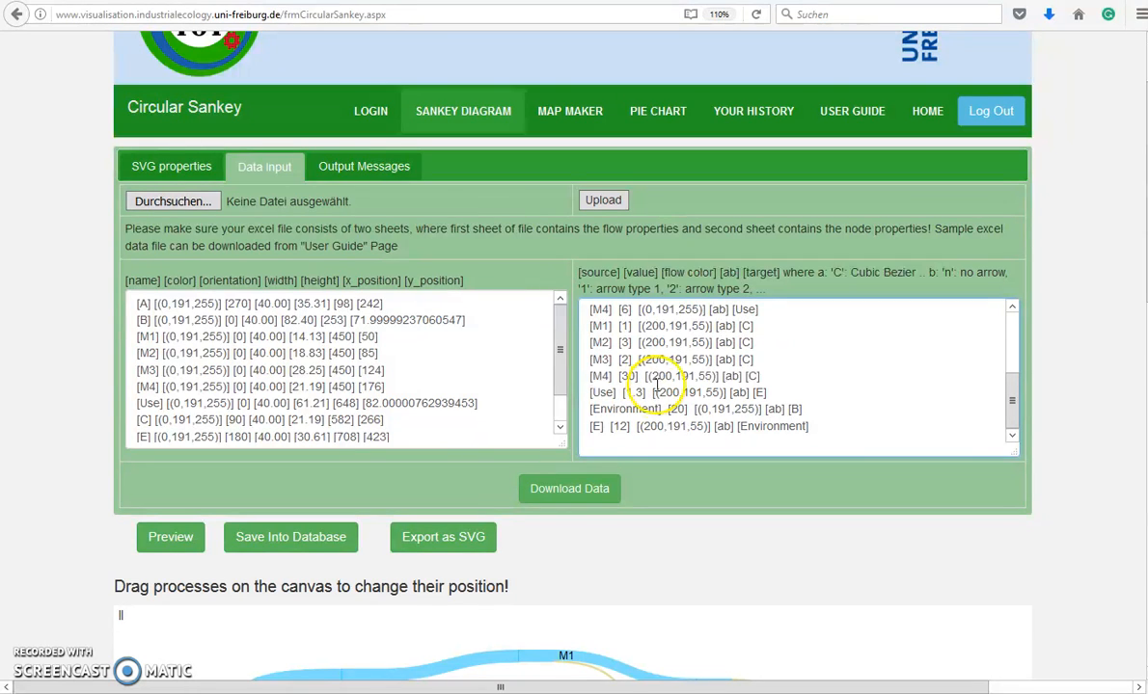
pyautogui.press('BackSpace')
pyautogui.write('1')
# Replace the M1→C row with a copied M3→C row edited to M1 [2] → C
pyautogui.moveTo(757, 327); pyautogui.dragTo(585, 324)
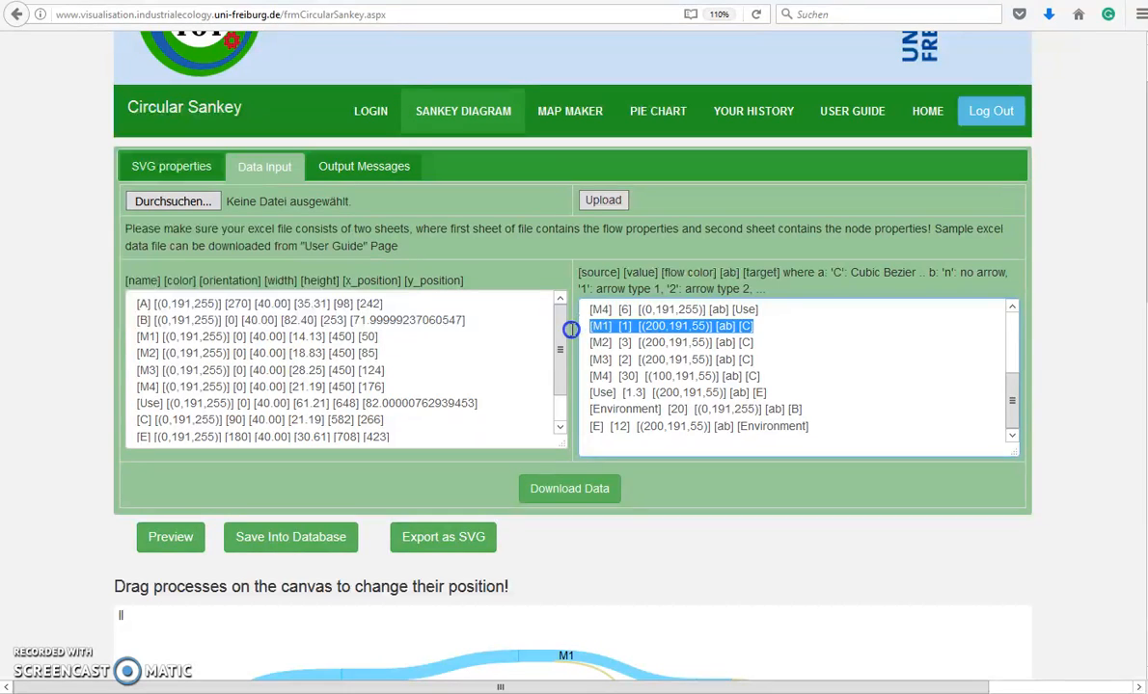
pyautogui.moveTo(758, 326); pyautogui.dragTo(627, 325)
pyautogui.press('BackSpace')
pyautogui.press('BackSpace')
pyautogui.moveTo(761, 360); pyautogui.dragTo(516, 357)
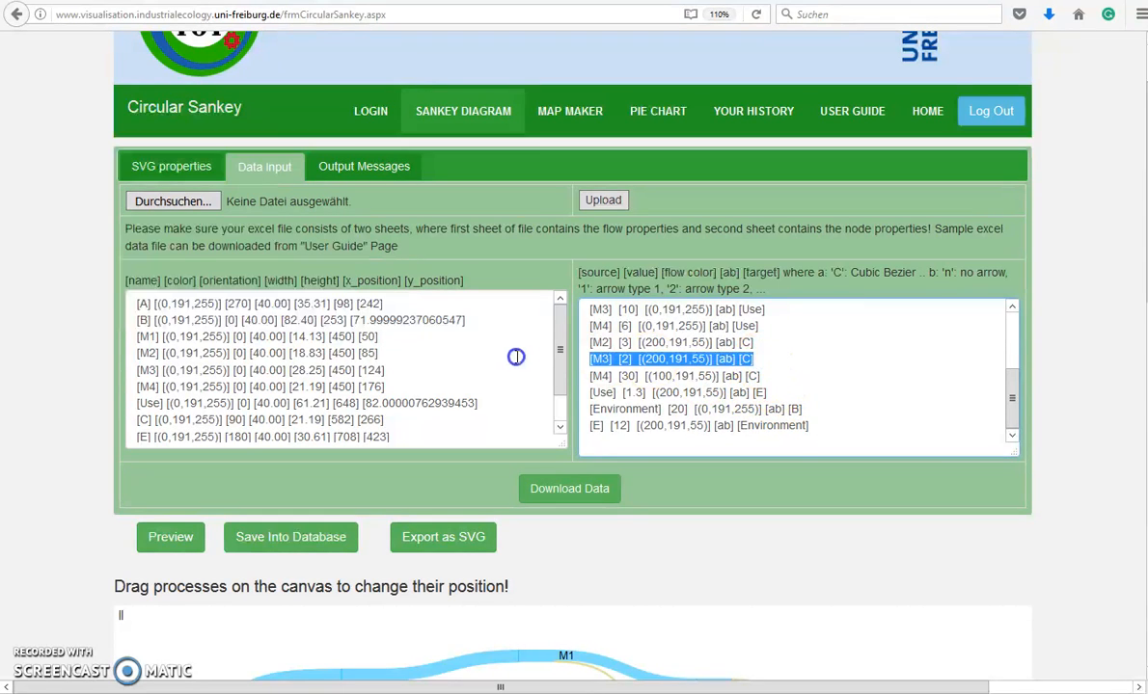
pyautogui.hotkey('ctrl', 'c')
pyautogui.click(594, 441)
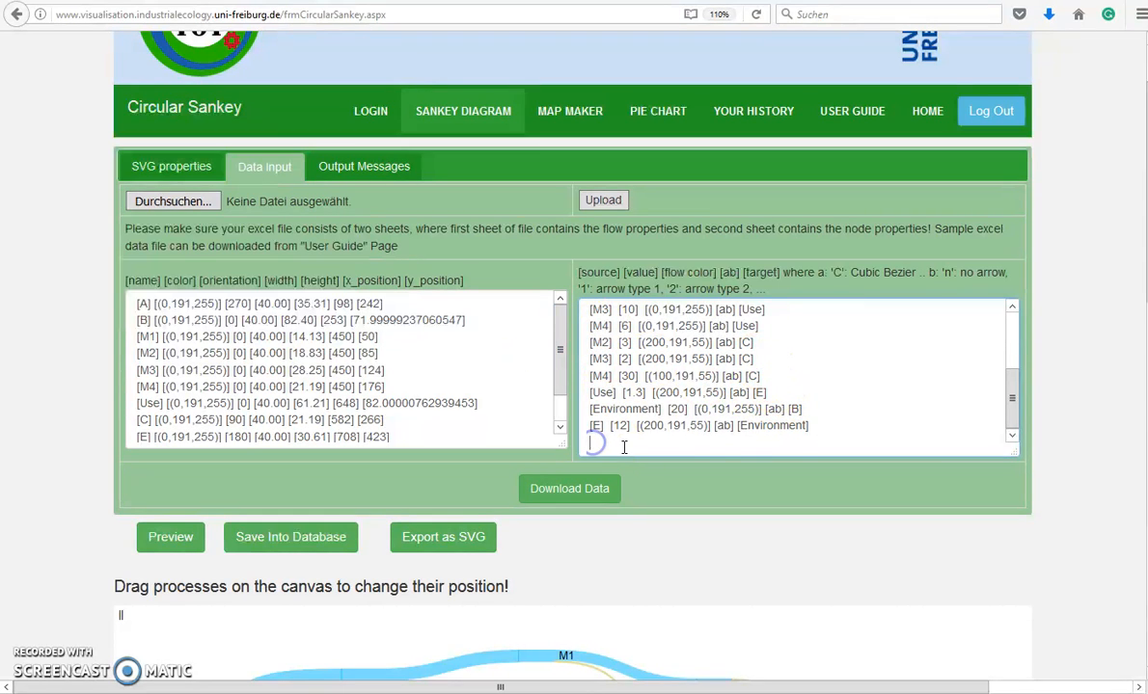
pyautogui.hotkey('ctrl', 'v')
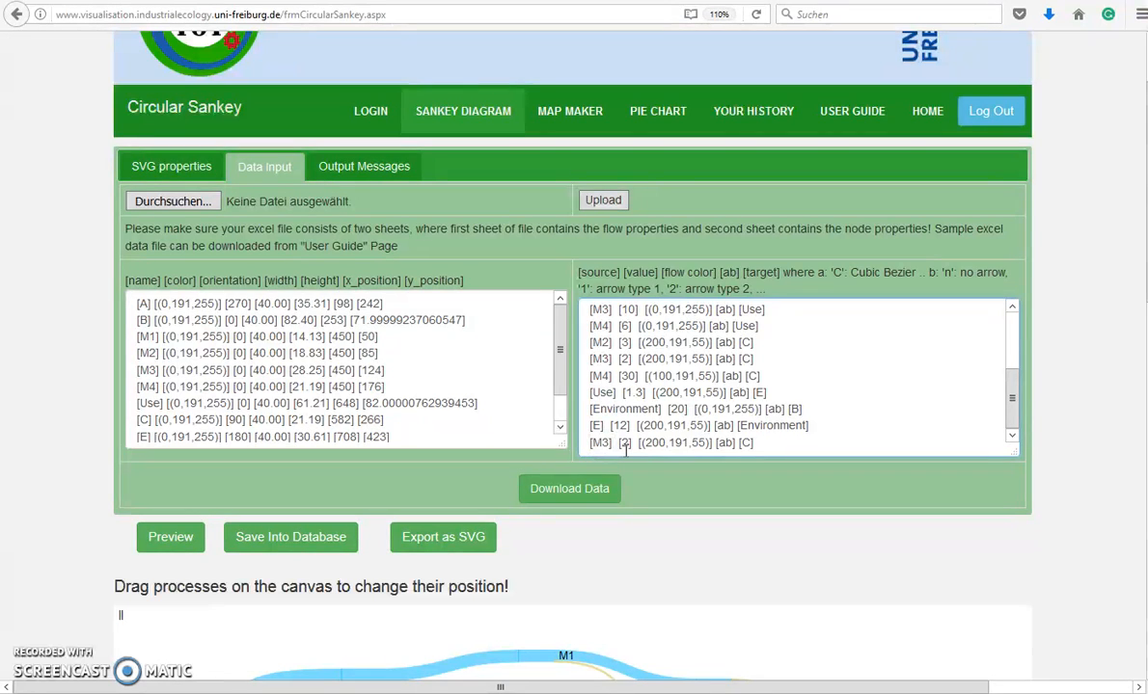
pyautogui.click(559, 427)
pyautogui.click(559, 427)
pyautogui.scroll(-3, 708, 501)
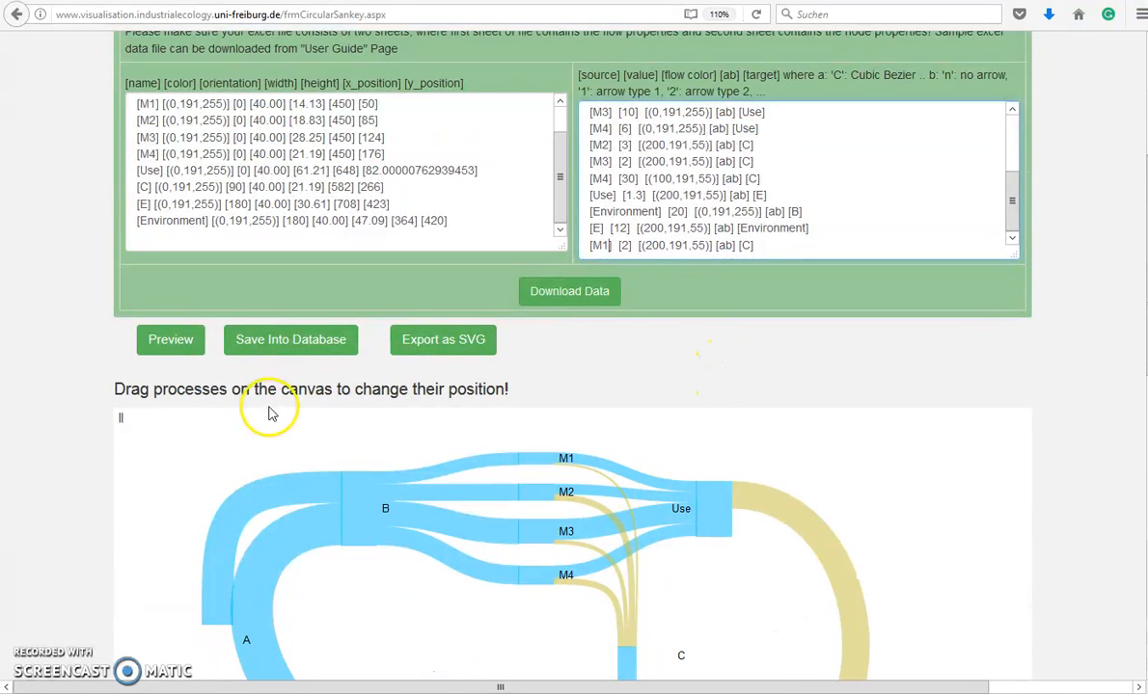
# Preview the diagram from the edited flows and check the thick green M4→C flow
pyautogui.click(167, 339)
pyautogui.scroll(-2, 640, 584)
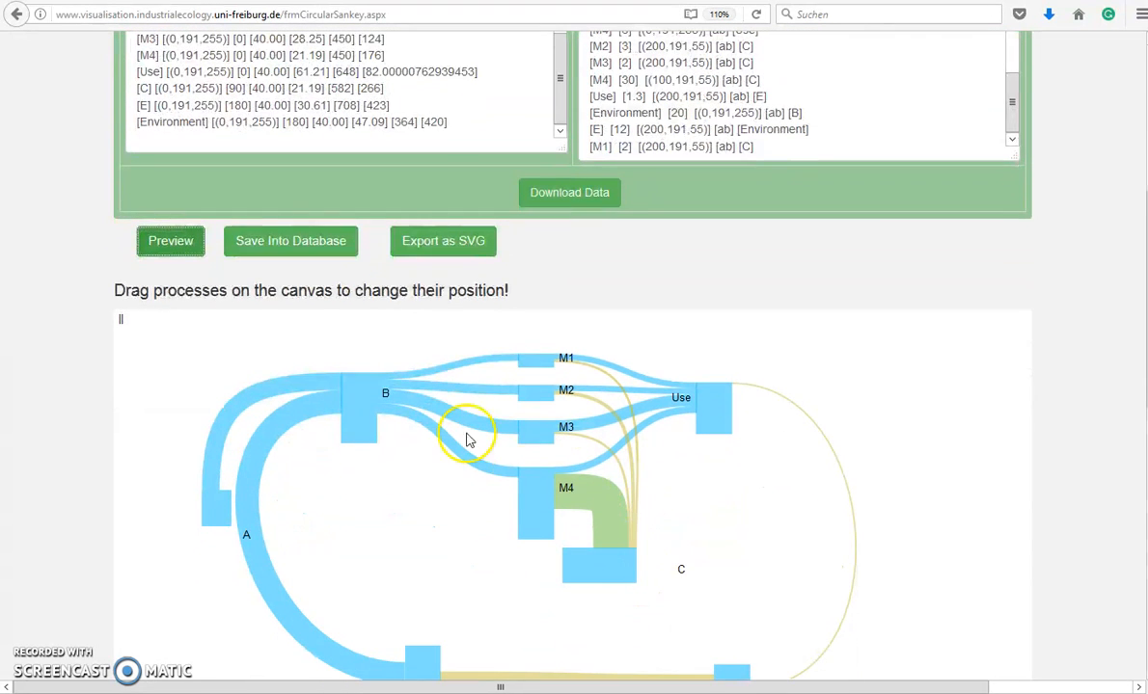
pyautogui.scroll(-2, 656, 539)
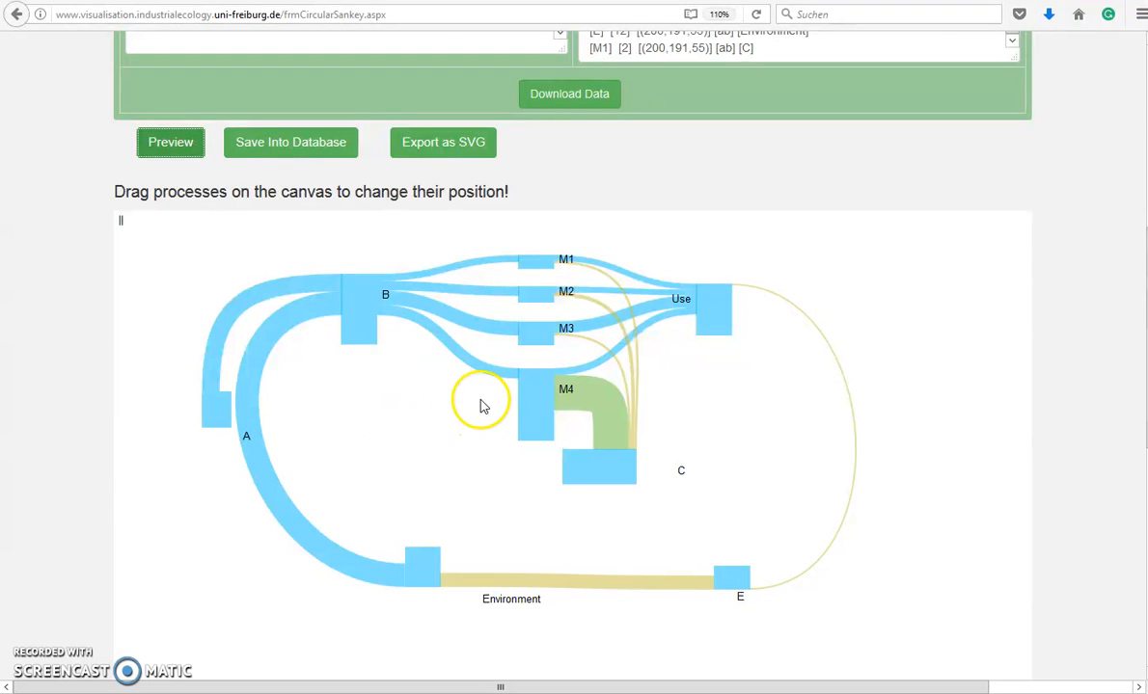
pyautogui.scroll(3, 500, 450)
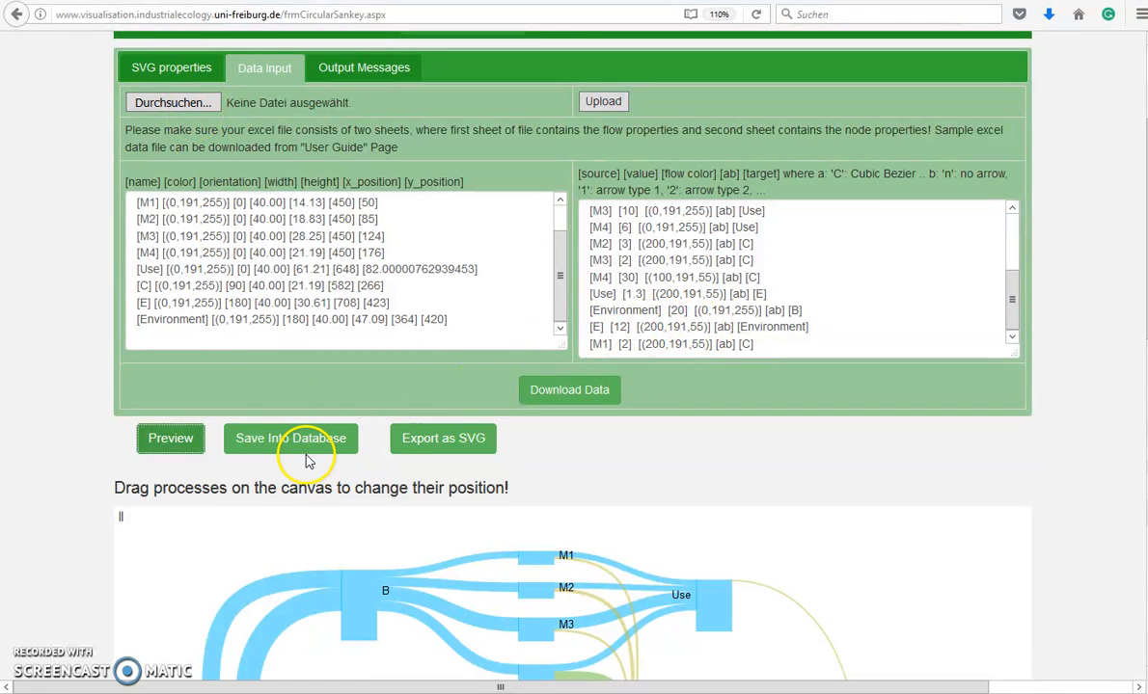
pyautogui.click(160, 67)
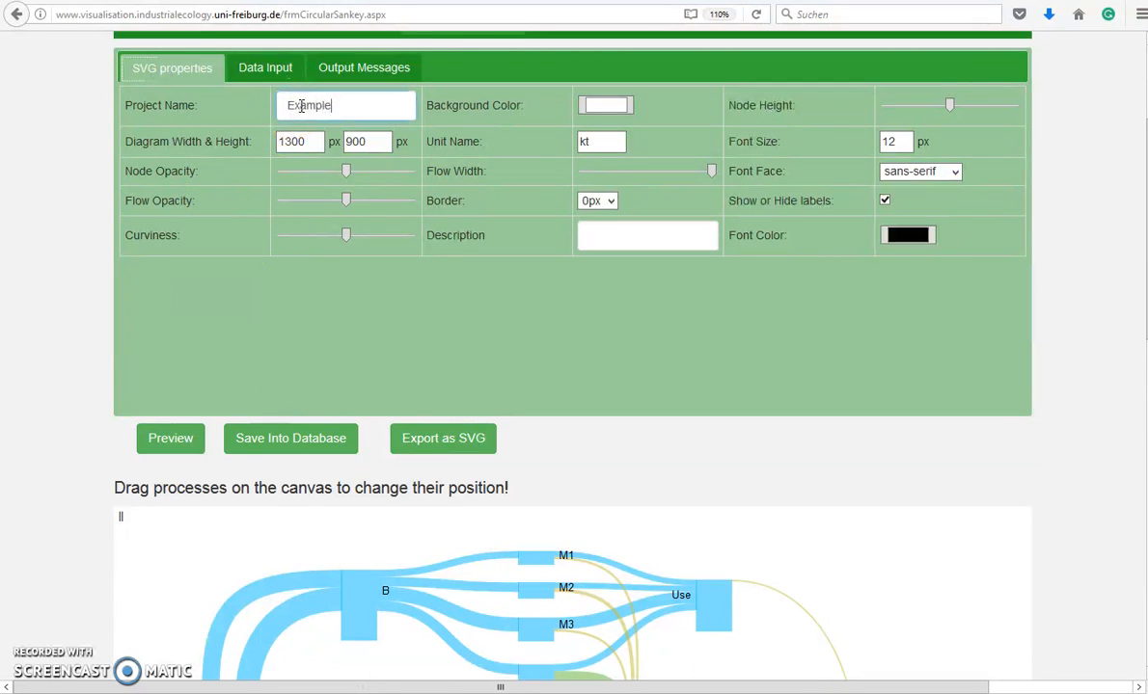
# Save the diagram into the database as project Example1 with description Test1
pyautogui.click(598, 239)
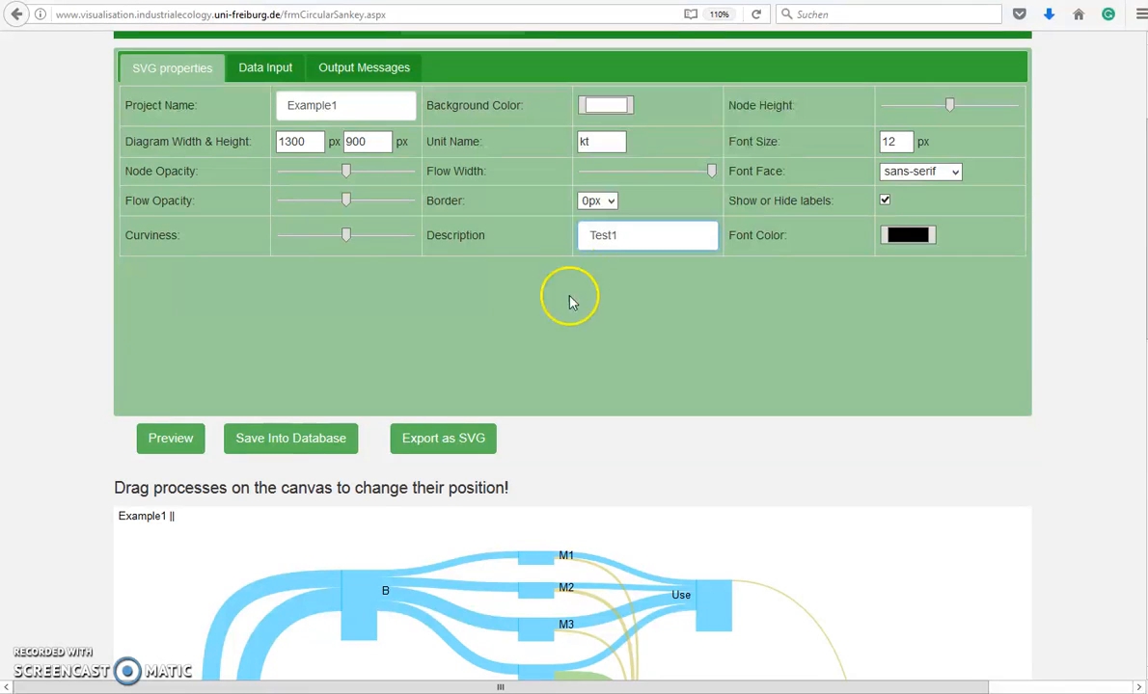
pyautogui.click(326, 443)
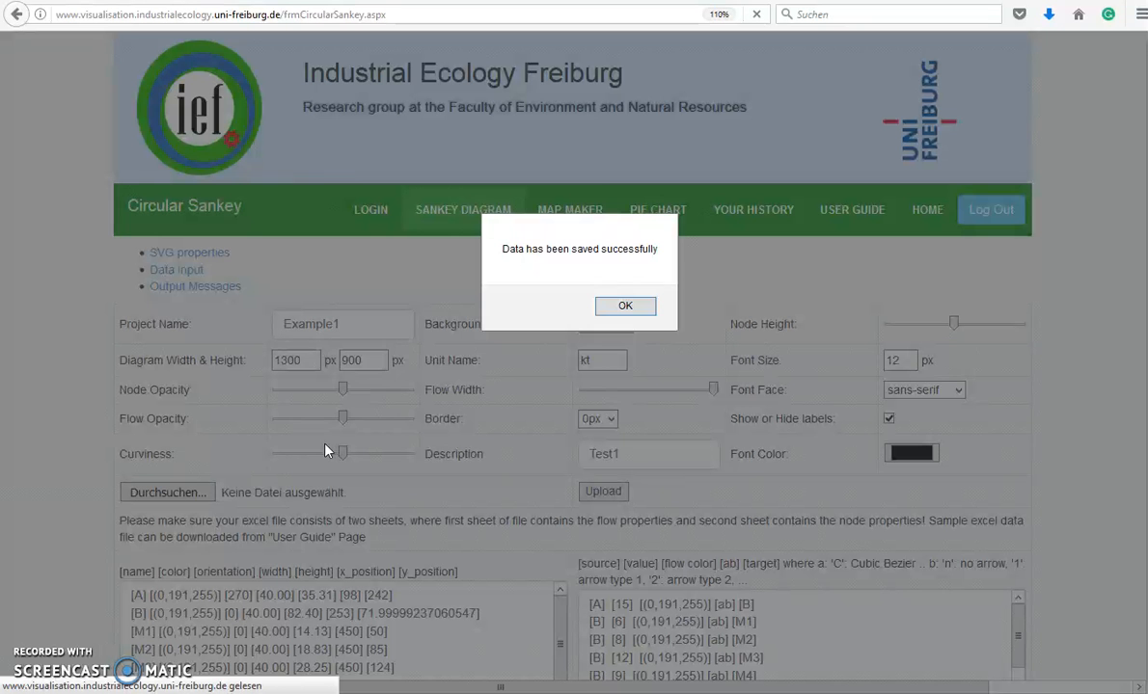
pyautogui.click(622, 307)
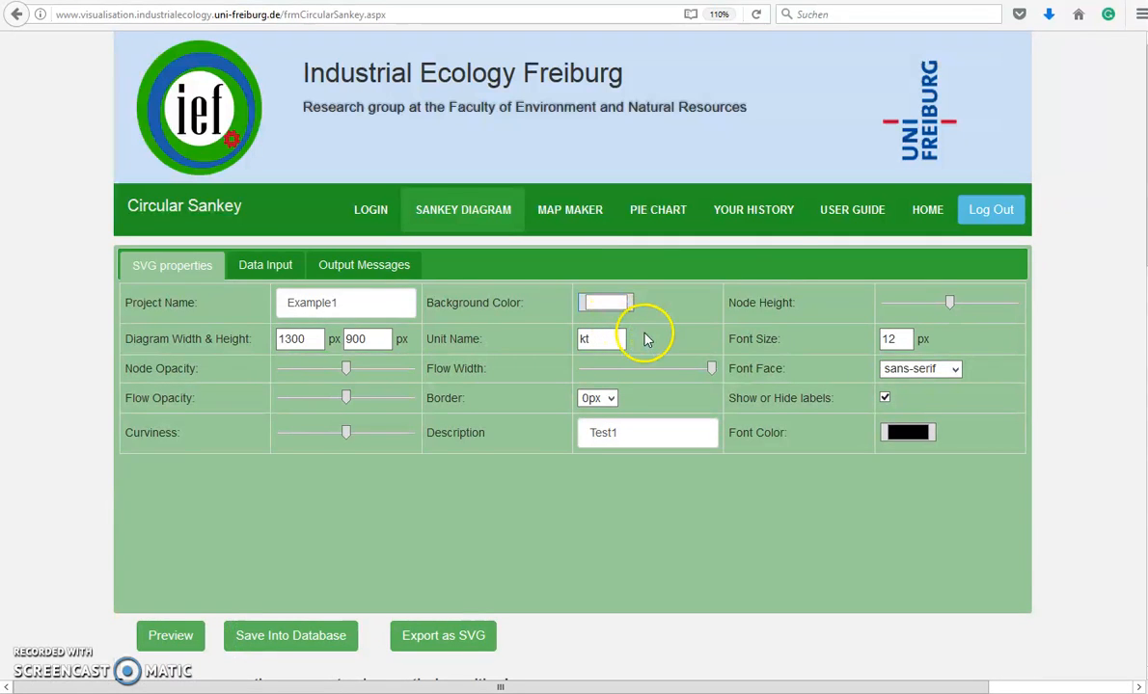
pyautogui.click(752, 219)
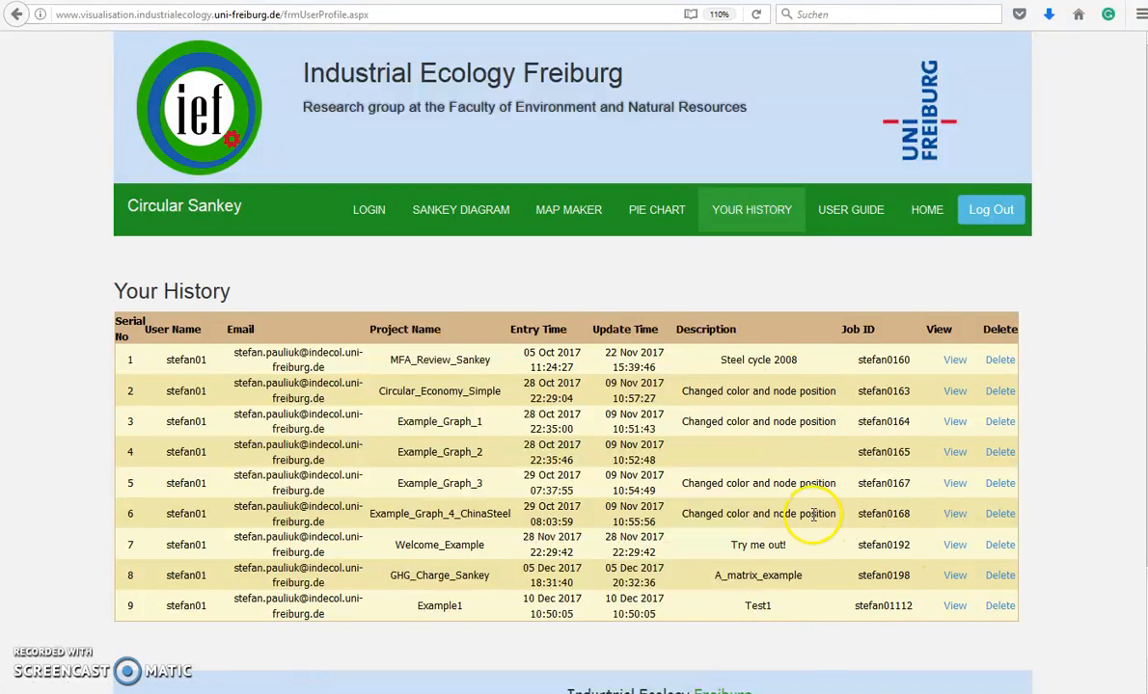
# Reopen Example1 from the history and rename its project to Example1_Version2
pyautogui.click(955, 611)
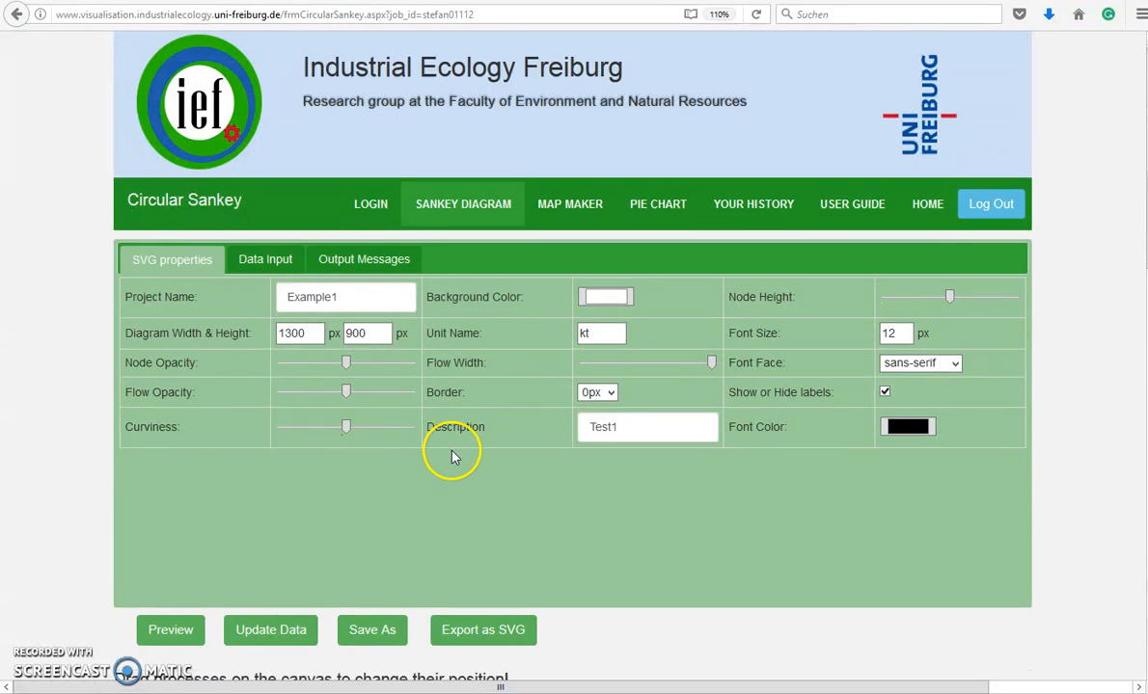
pyautogui.scroll(-5, 453, 457)
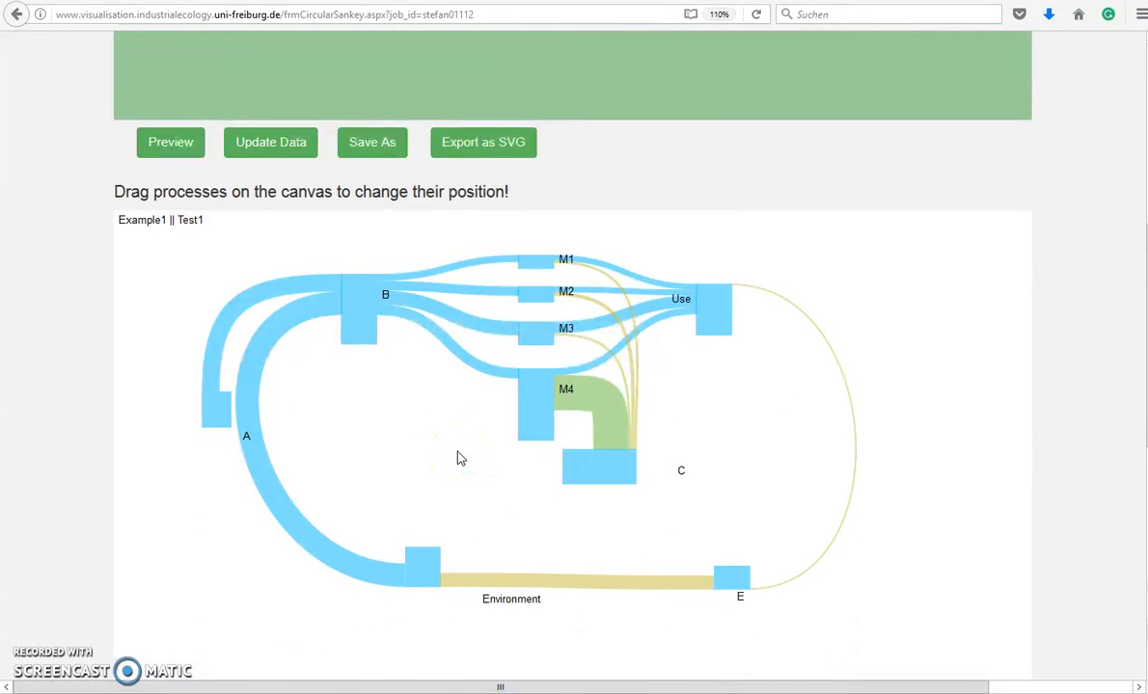
pyautogui.click(460, 465)
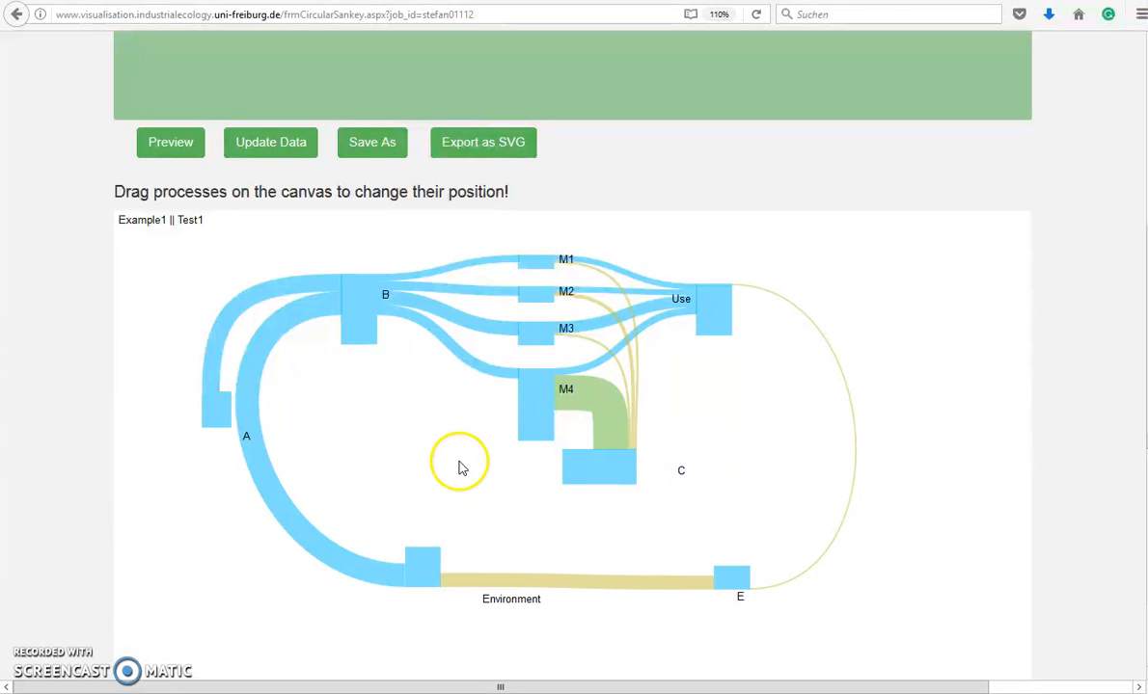
pyautogui.scroll(3, 461, 466)
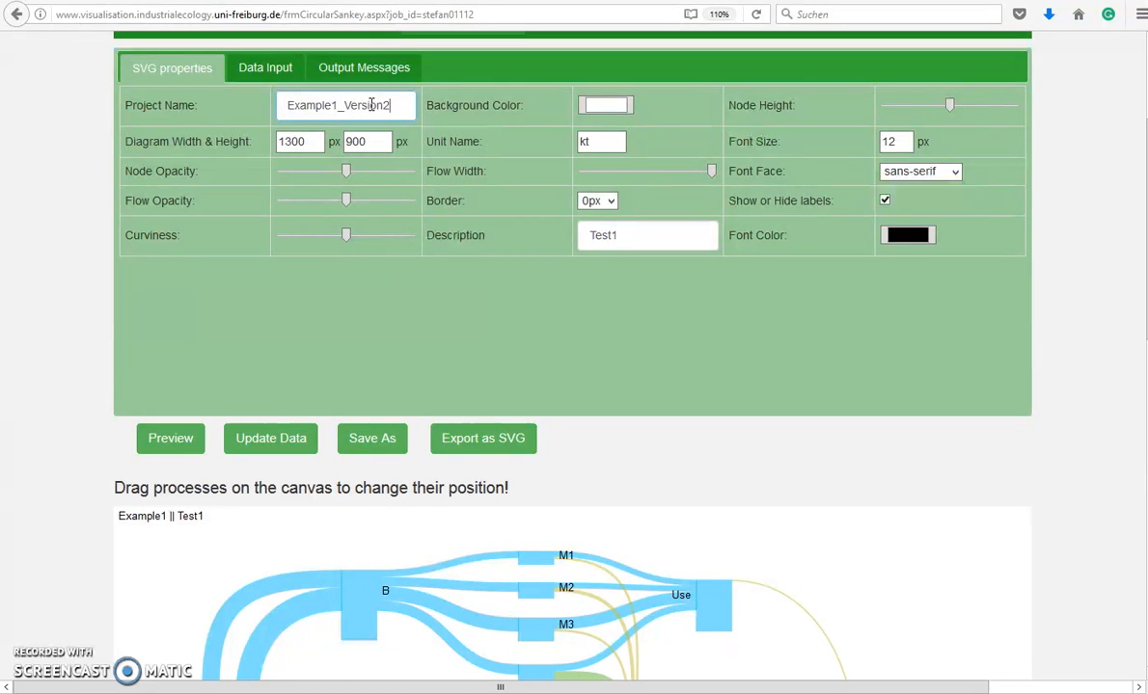
# Save as new project Example1_Version2 and reopen it from history entry 10
pyautogui.click(376, 440)
pyautogui.click(639, 305)
pyautogui.click(742, 220)
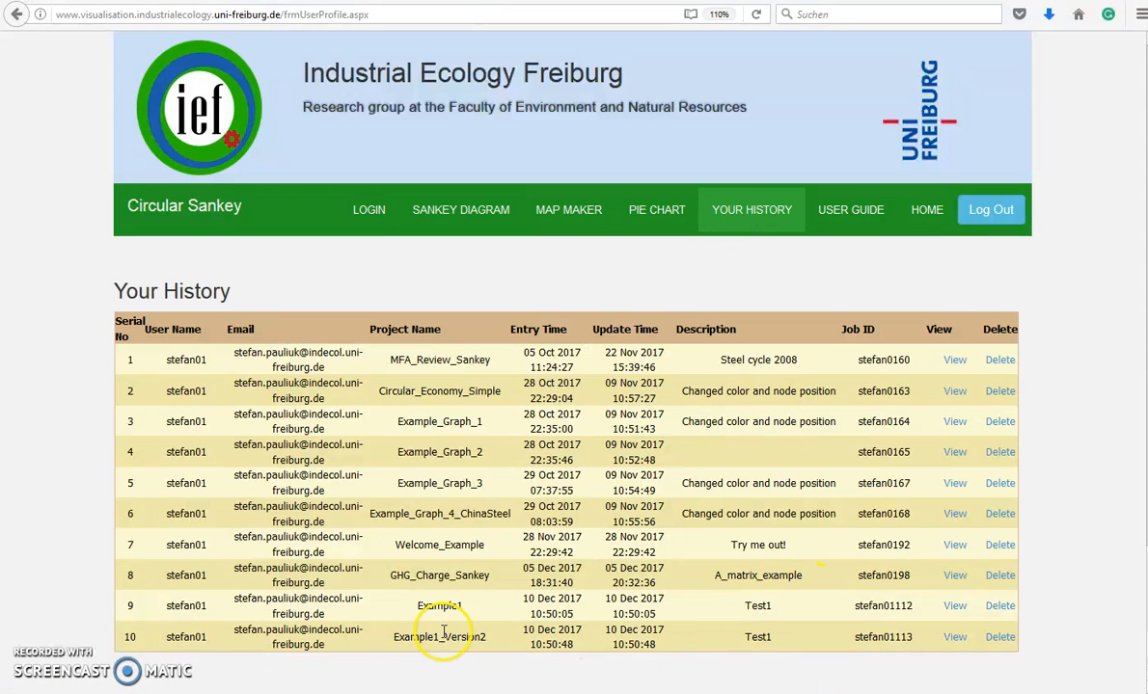
pyautogui.click(952, 640)
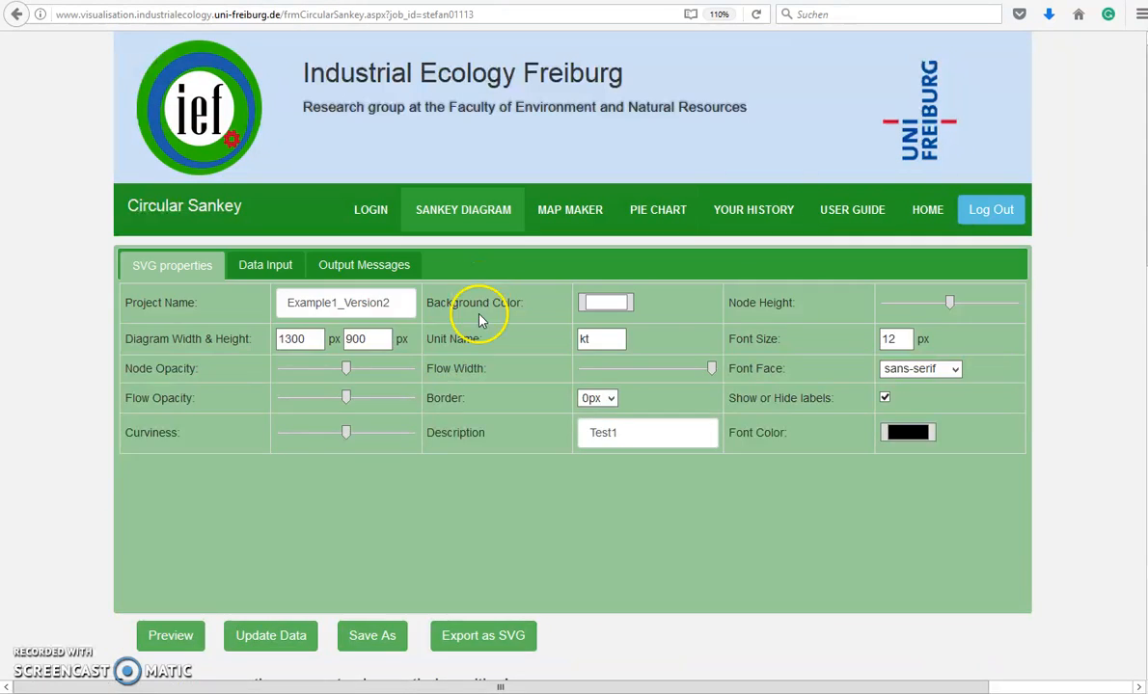
pyautogui.scroll(-4, 231, 205)
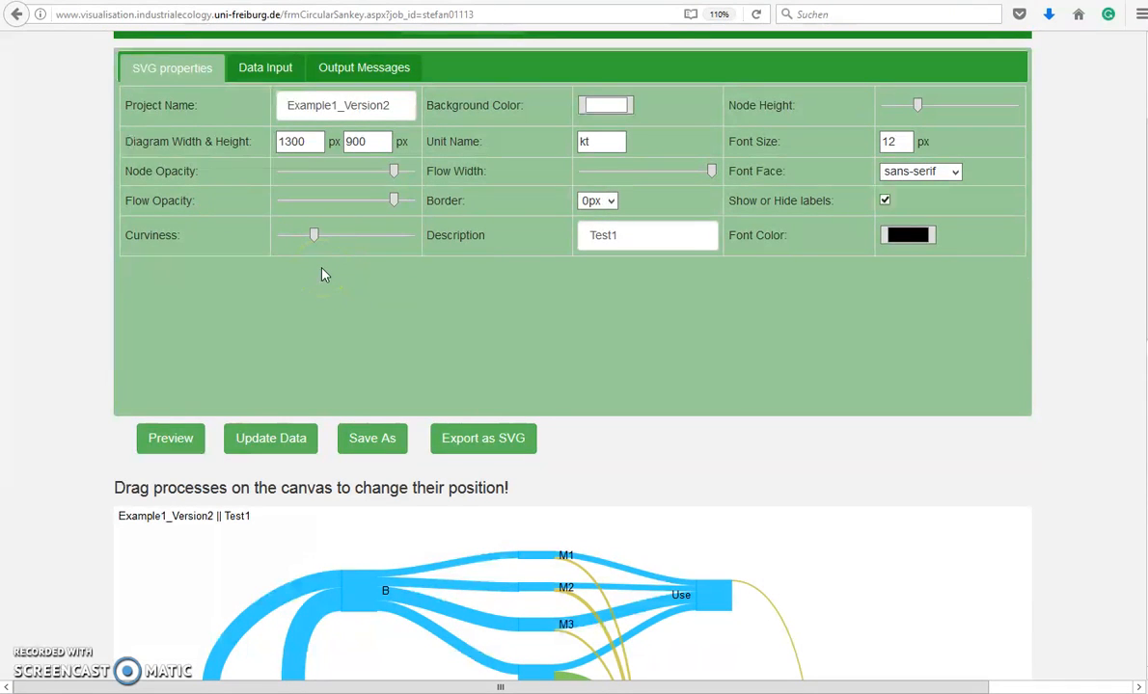
# Lower the node opacity and reduce the flow opacity slightly
pyautogui.click(295, 142)
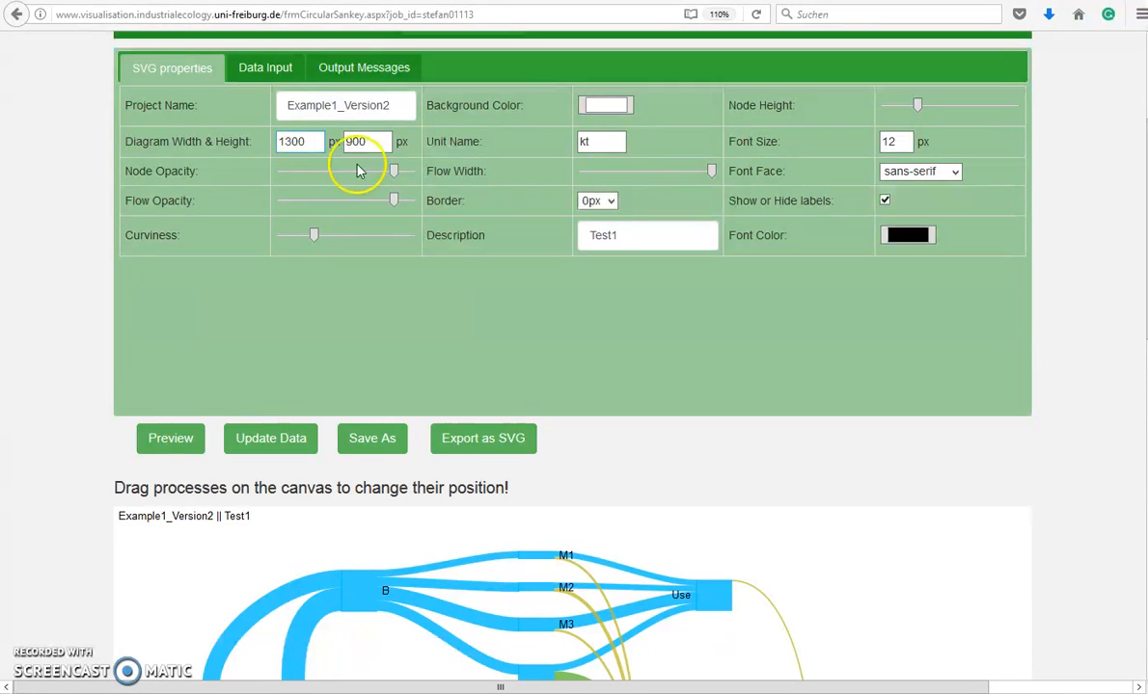
pyautogui.click(357, 174)
pyautogui.click(333, 172)
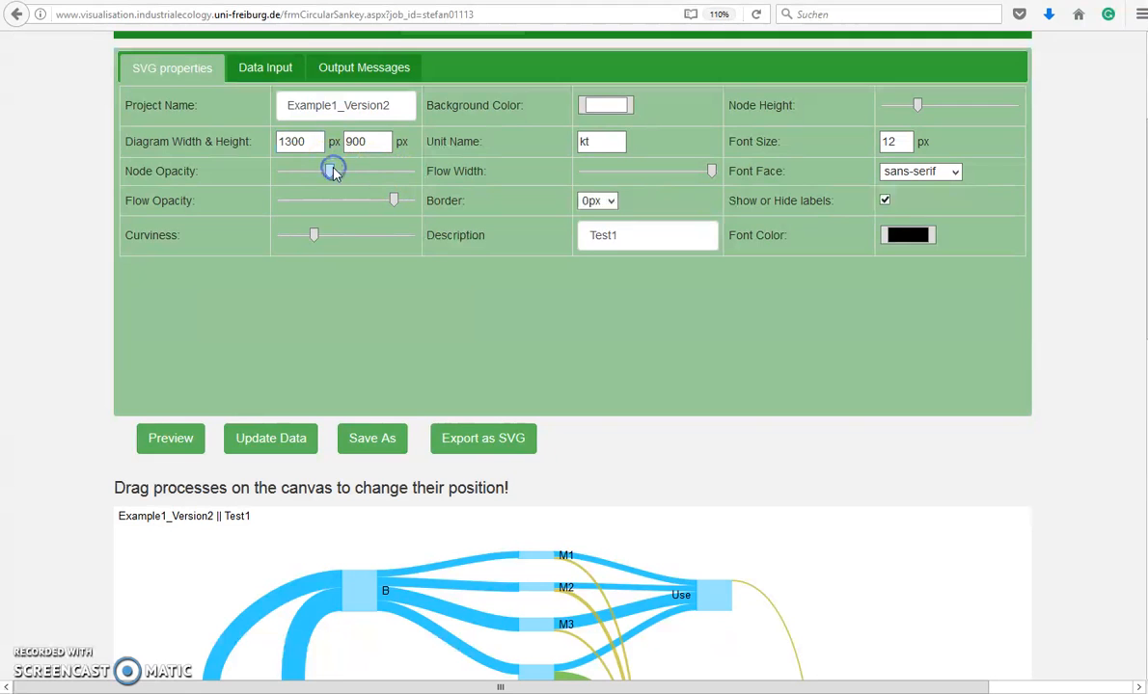
pyautogui.click(350, 202)
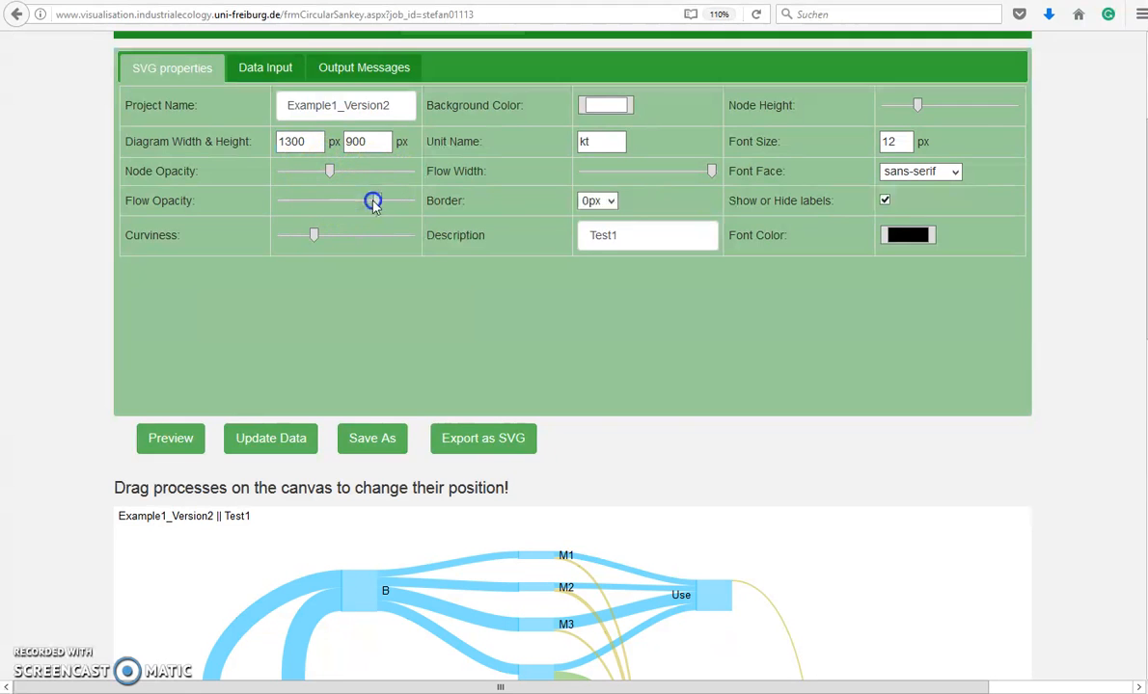
pyautogui.click(375, 204)
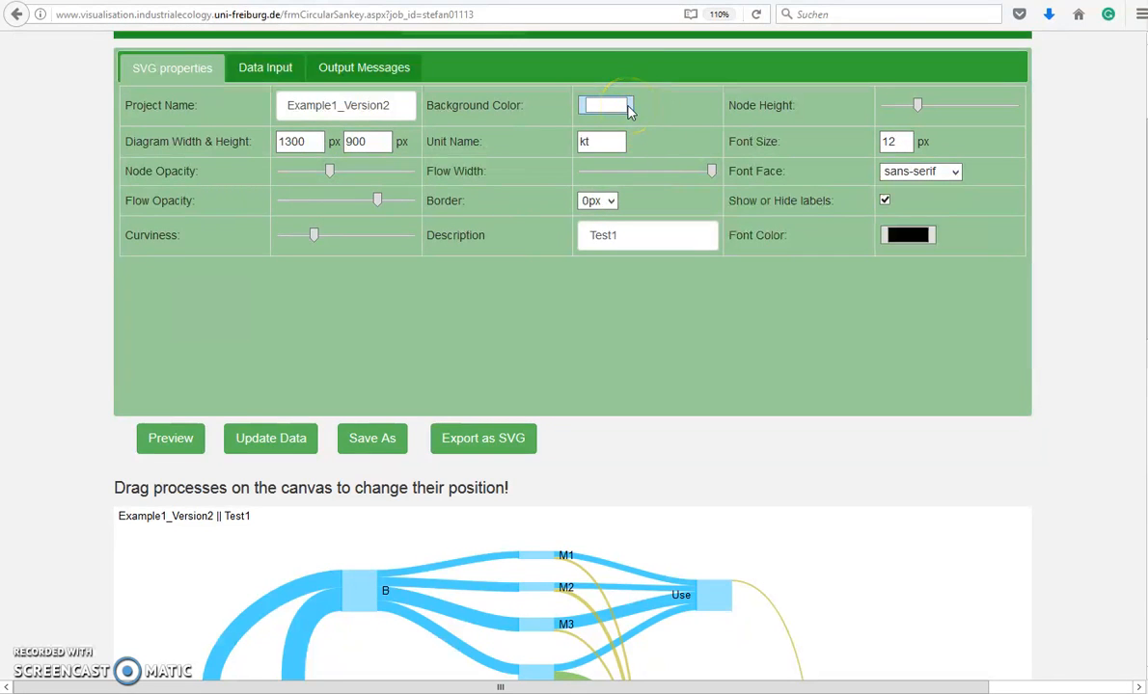
# Increase the Node Height so the nodes are taller, and bring up the node and flow data tables
pyautogui.click(929, 106)
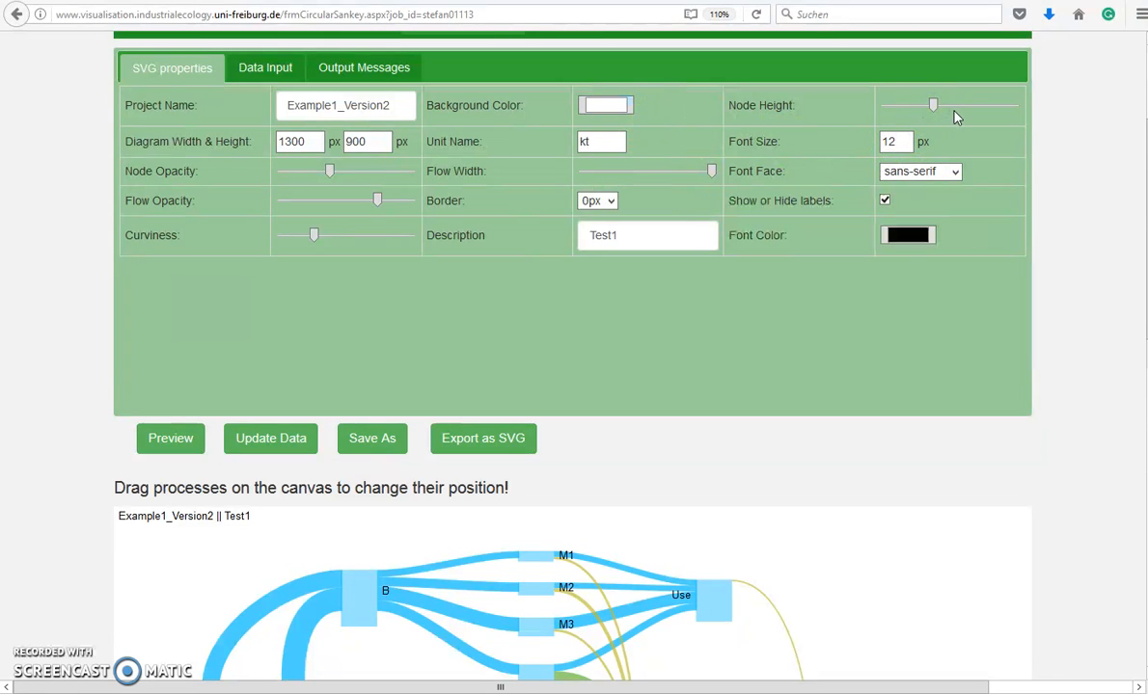
pyautogui.click(955, 114)
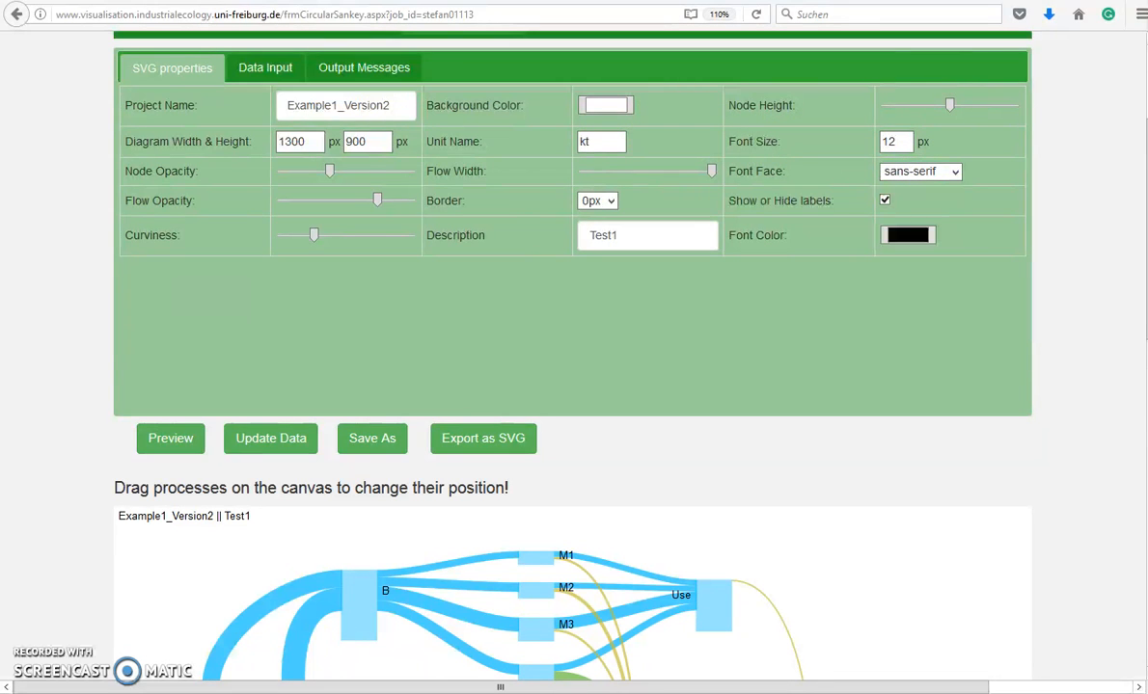
pyautogui.click(265, 72)
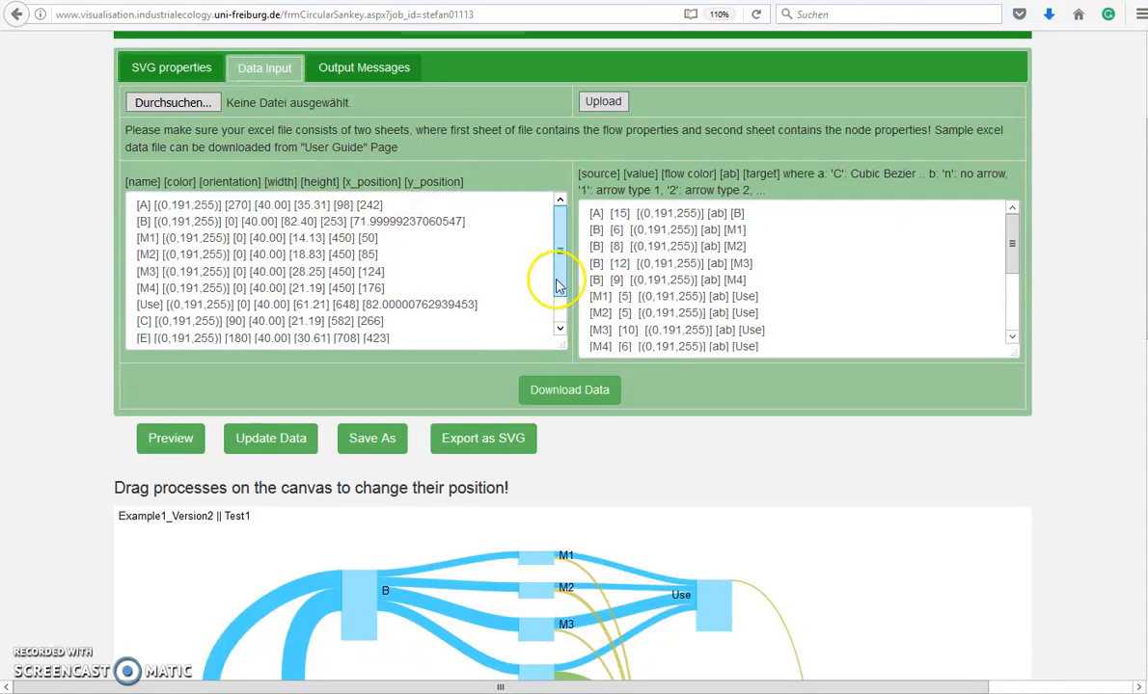
# Delete every node row except A and every flow row except the first
pyautogui.click(560, 328)
pyautogui.click(461, 318)
pyautogui.moveTo(461, 317); pyautogui.dragTo(121, 421)
pyautogui.press('Delete')
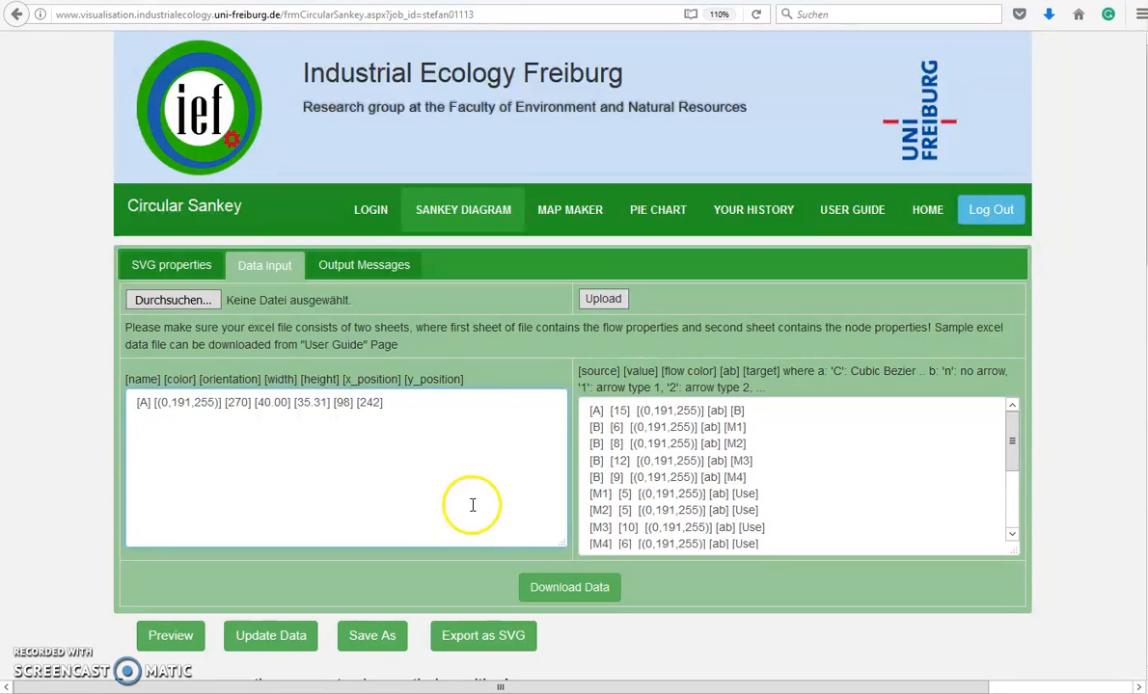
pyautogui.moveTo(1013, 455); pyautogui.dragTo(1017, 536)
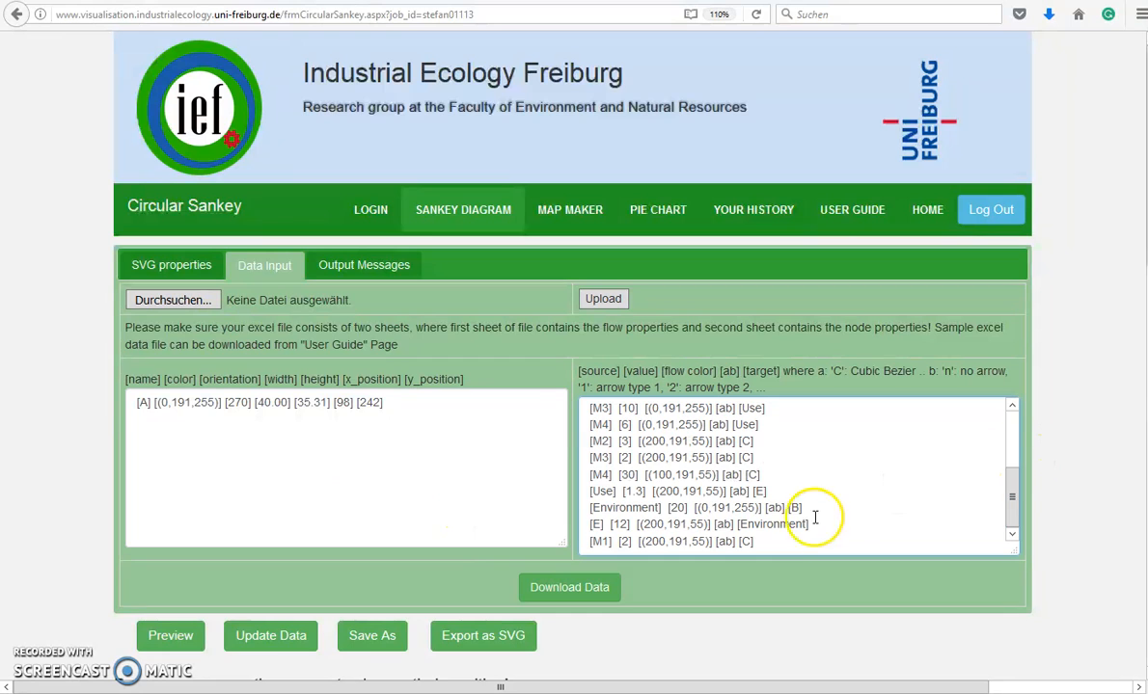
pyautogui.moveTo(760, 543); pyautogui.dragTo(560, 431)
pyautogui.press('Delete')
# Rename node A to Node1 and duplicate its row as Node2
pyautogui.doubleClick(146, 405)
pyautogui.write('Node1')
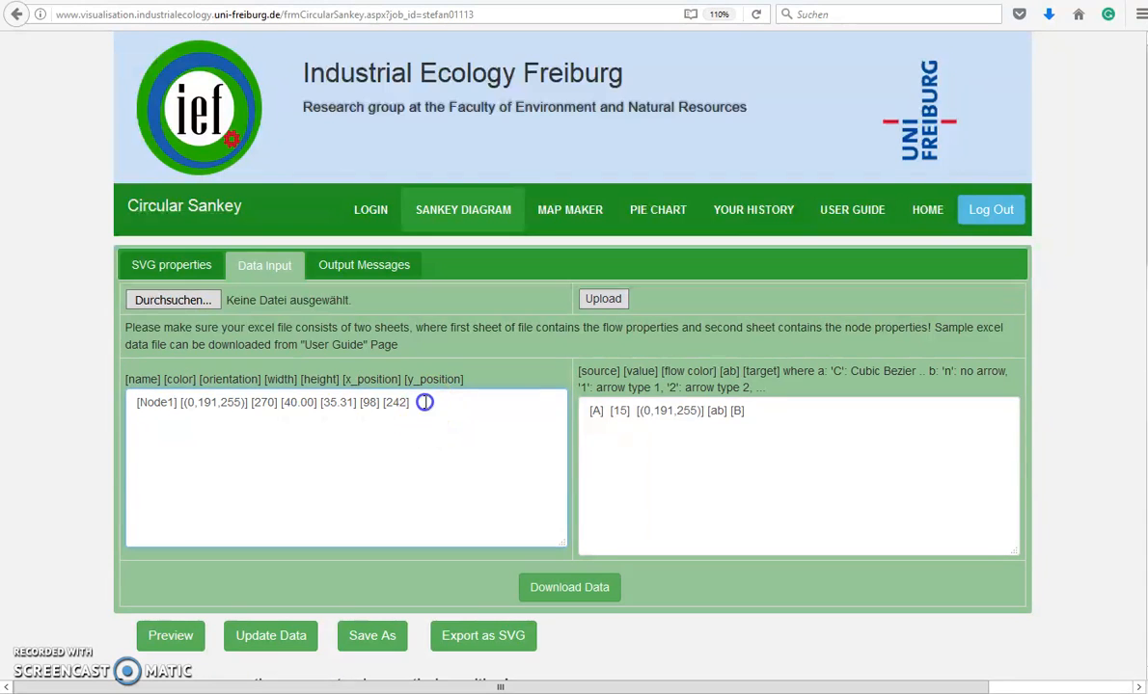
pyautogui.moveTo(497, 402); pyautogui.dragTo(79, 402)
pyautogui.hotkey('ctrl', 'c')
pyautogui.click(160, 422)
pyautogui.hotkey('ctrl', 'v')
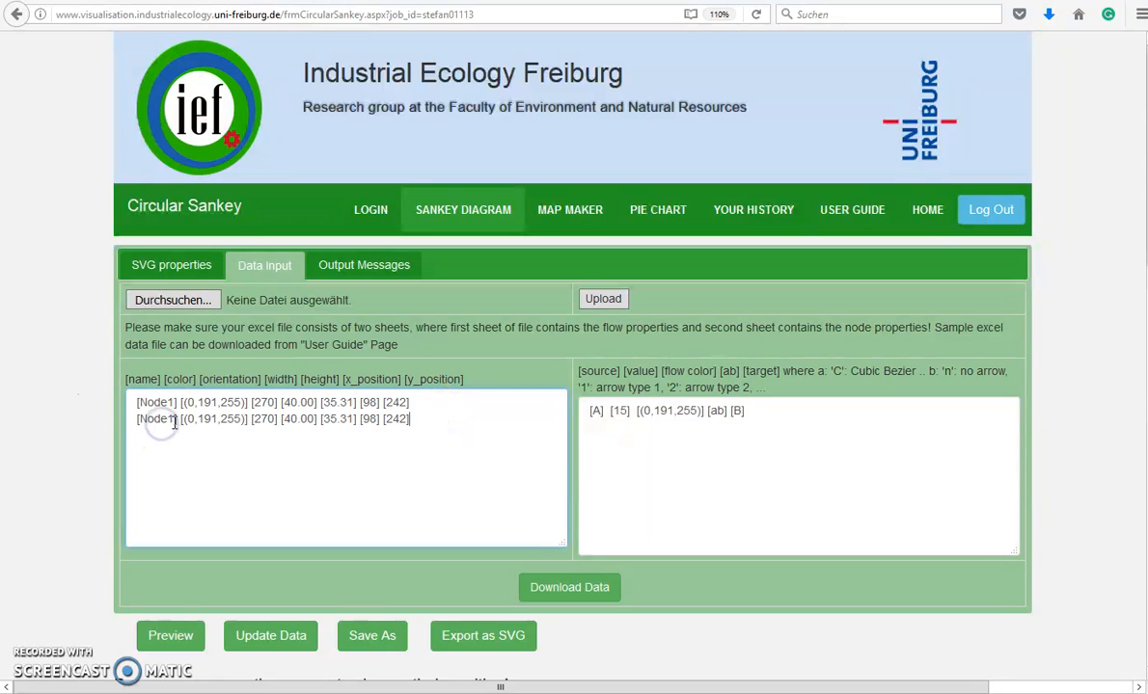
pyautogui.press('BackSpace')
pyautogui.write('2')
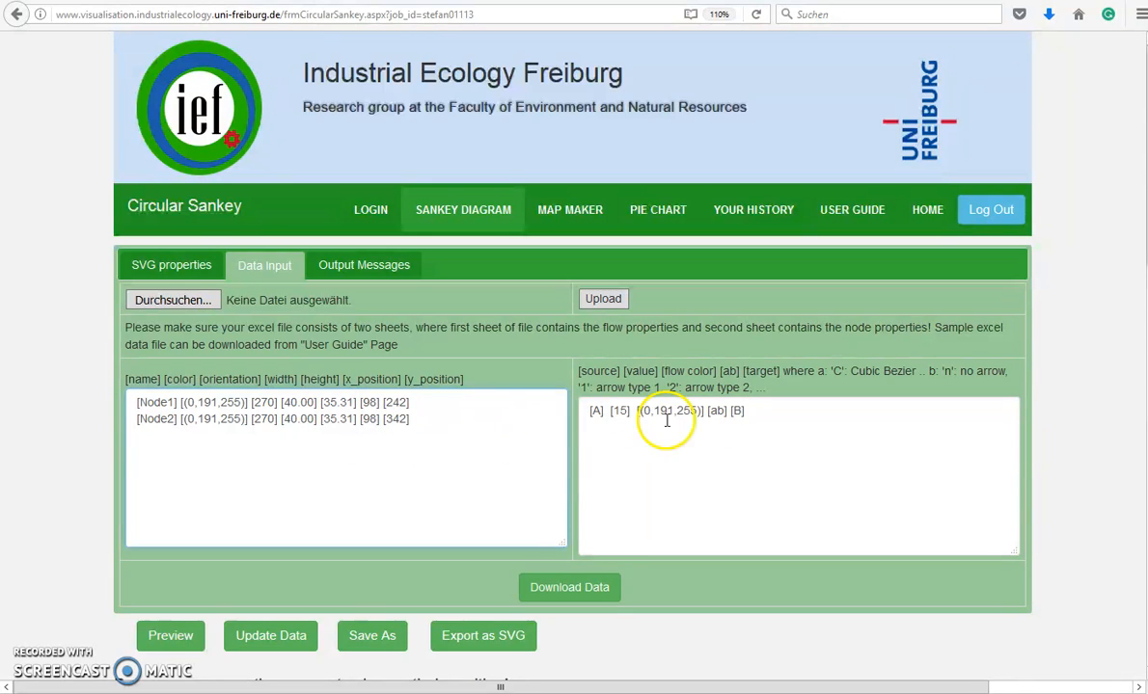
# Change the flow's source to Node1 and preview the two-node diagram
pyautogui.click(596, 410)
pyautogui.write('Node1')
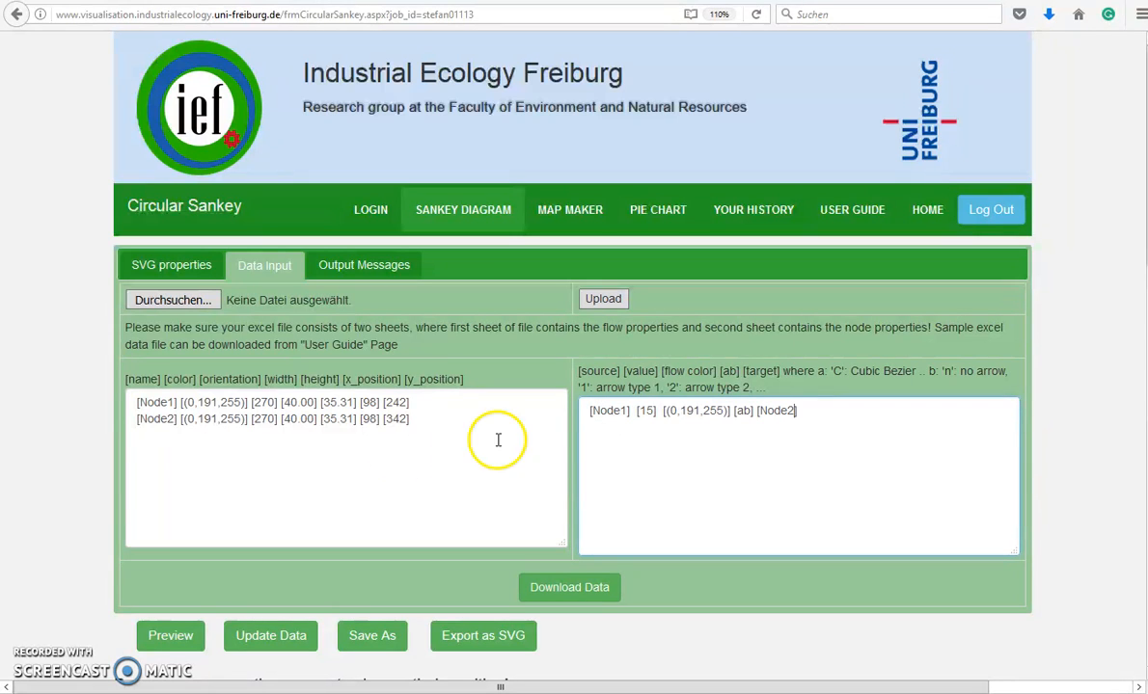
pyautogui.click(166, 632)
# Drag Node1 and Node2 around the canvas to sit beside each other
pyautogui.scroll(-5, 58, 511)
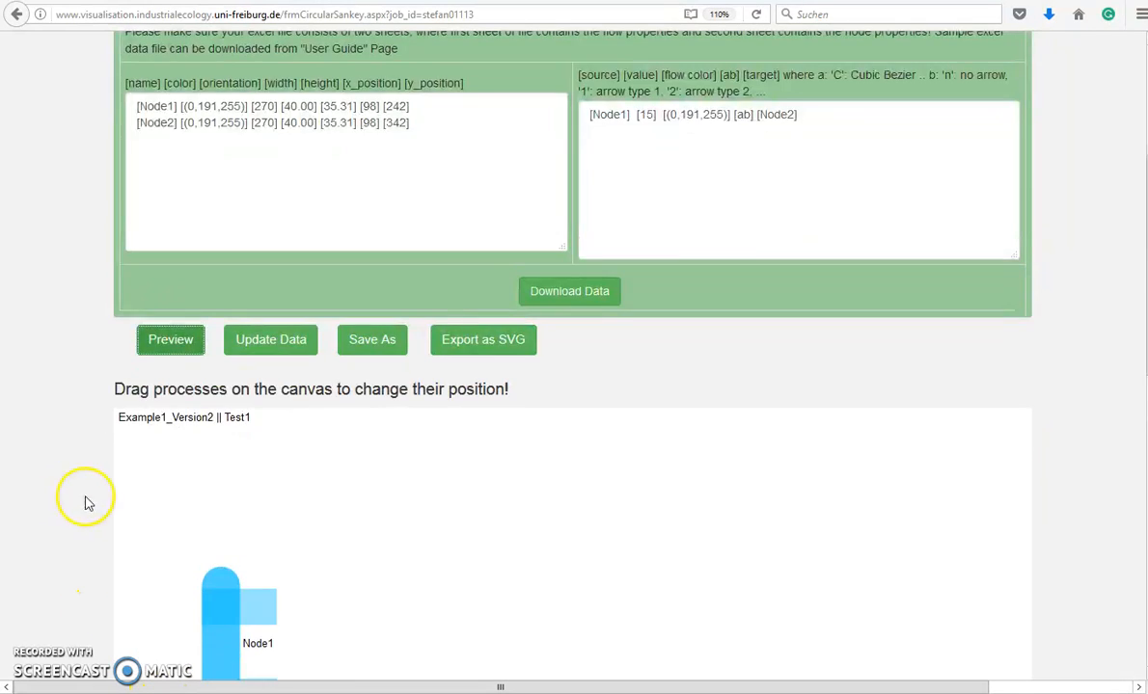
pyautogui.scroll(-3, 91, 504)
pyautogui.moveTo(263, 412); pyautogui.dragTo(722, 455)
pyautogui.moveTo(243, 512); pyautogui.dragTo(778, 343)
pyautogui.moveTo(722, 440); pyautogui.dragTo(411, 403)
pyautogui.moveTo(802, 359); pyautogui.dragTo(738, 318)
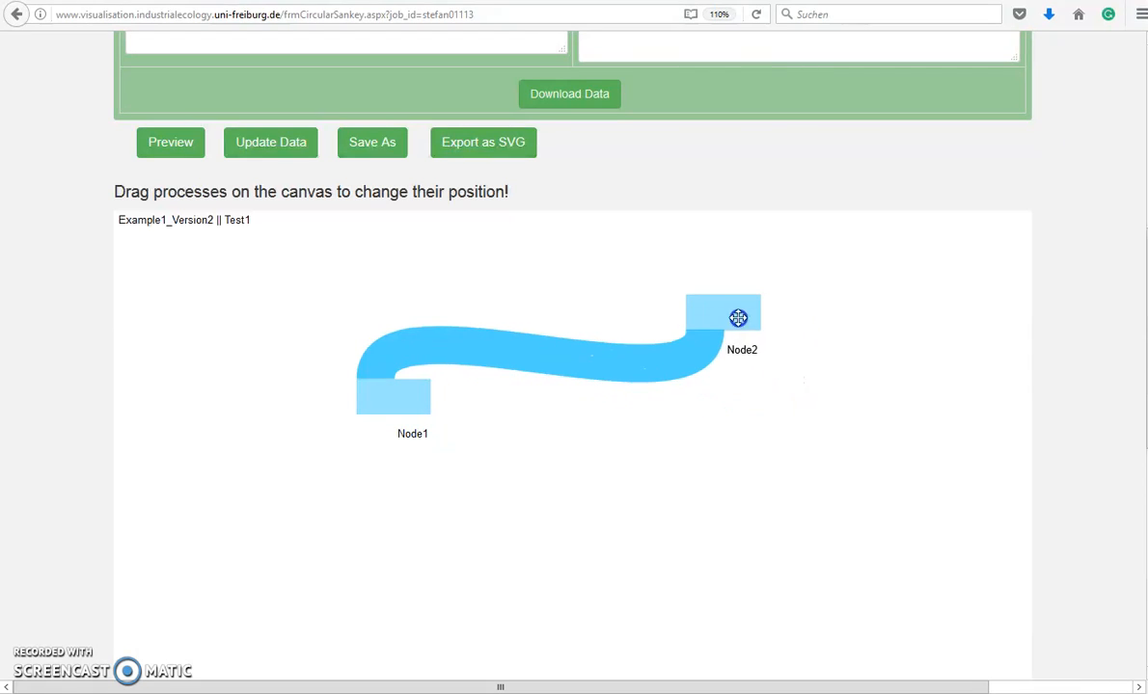
pyautogui.scroll(3, 560, 436)
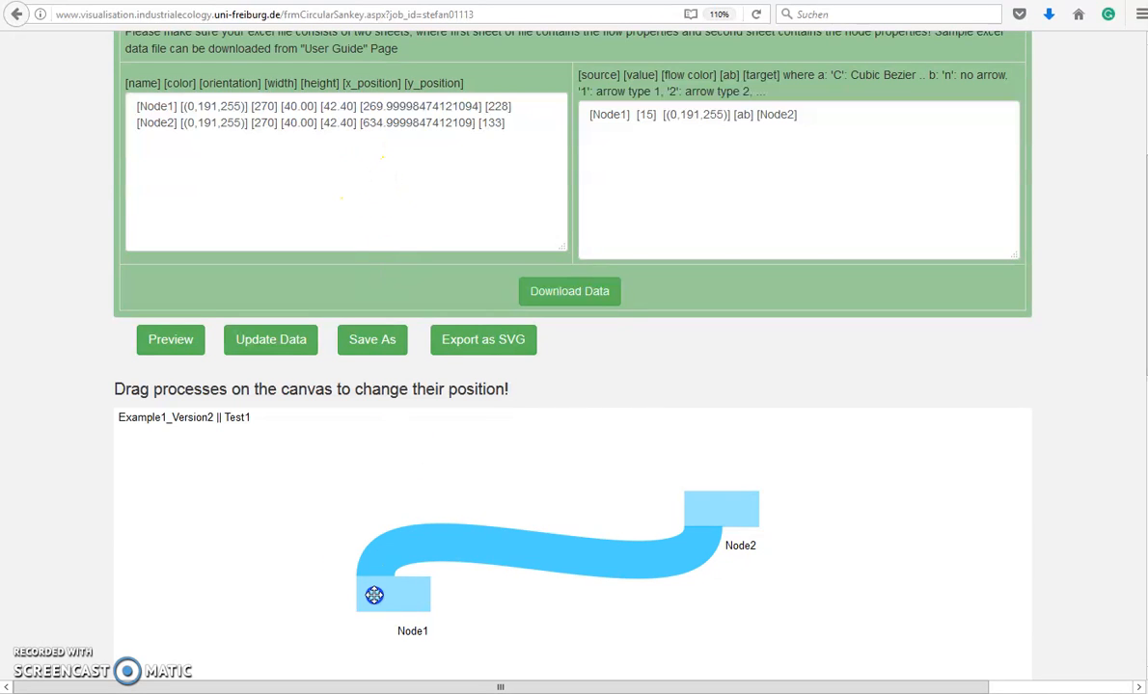
pyautogui.moveTo(374, 596); pyautogui.dragTo(360, 610)
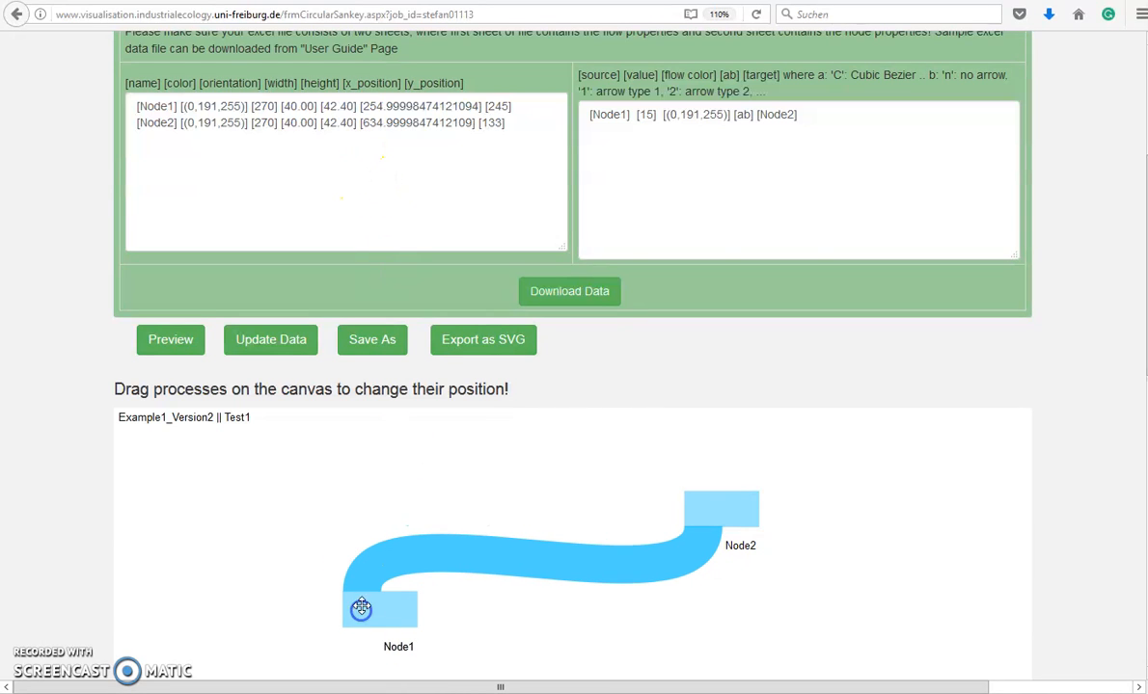
# Change Node1's orientation from 270 to 90 and preview the diagram
pyautogui.click(270, 109)
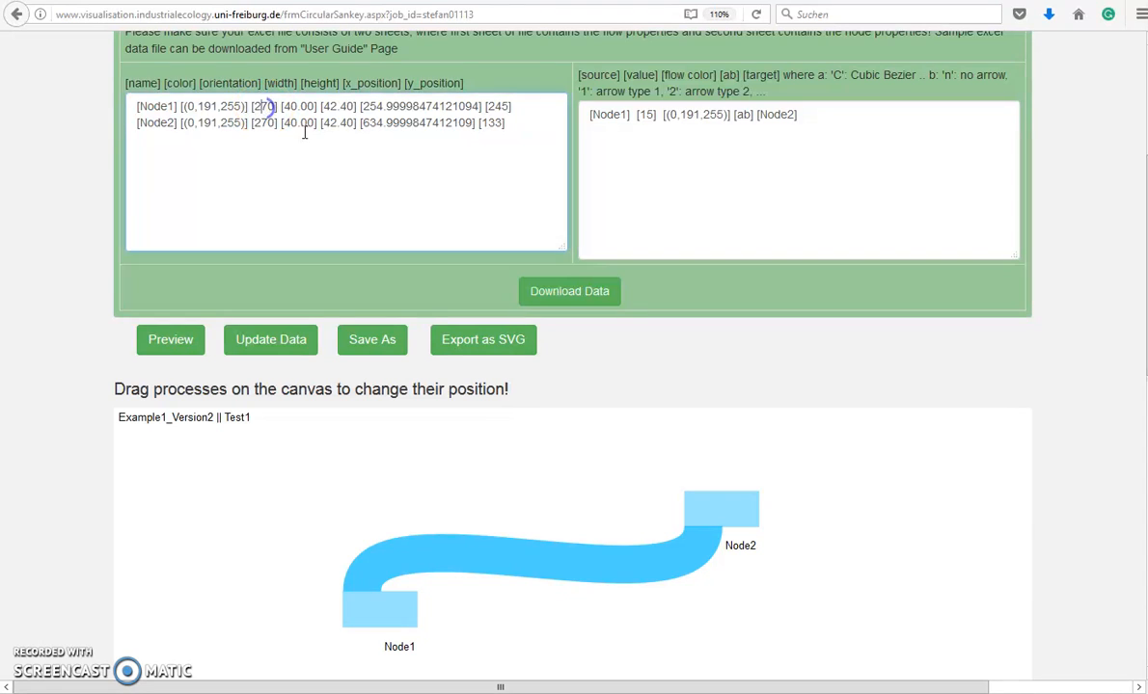
pyautogui.press('BackSpace')
pyautogui.press('BackSpace')
pyautogui.write('9')
pyautogui.click(192, 340)
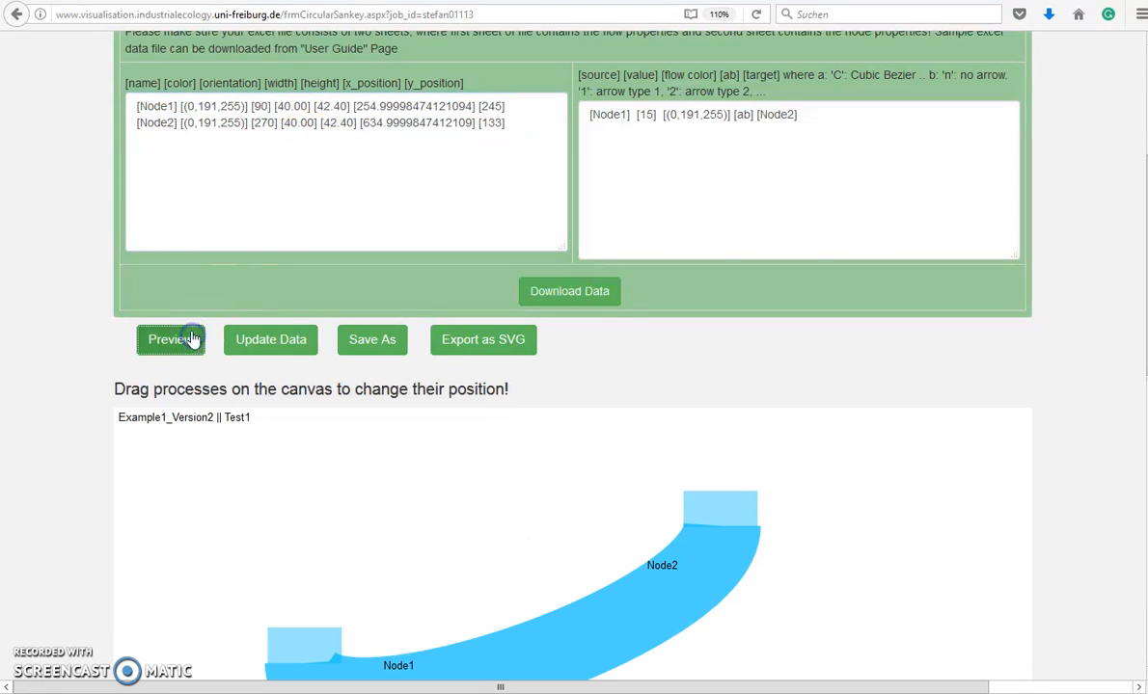
# Drag the nodes closer together, to x 277 and 435, joined by a bowl-shaped flow
pyautogui.scroll(-3, 500, 487)
pyautogui.moveTo(301, 440); pyautogui.dragTo(274, 328)
pyautogui.moveTo(726, 331); pyautogui.dragTo(528, 331)
pyautogui.moveTo(285, 307); pyautogui.dragTo(326, 294)
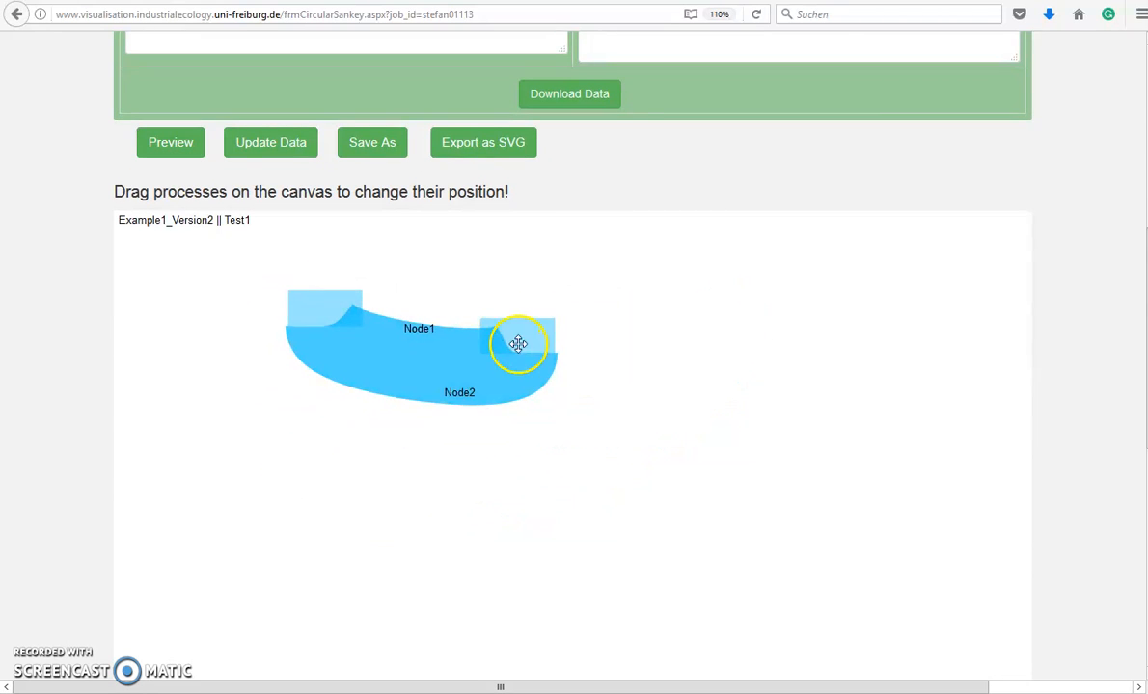
pyautogui.moveTo(518, 341); pyautogui.dragTo(540, 280)
pyautogui.scroll(-1, 508, 327)
pyautogui.scroll(7, 503, 323)
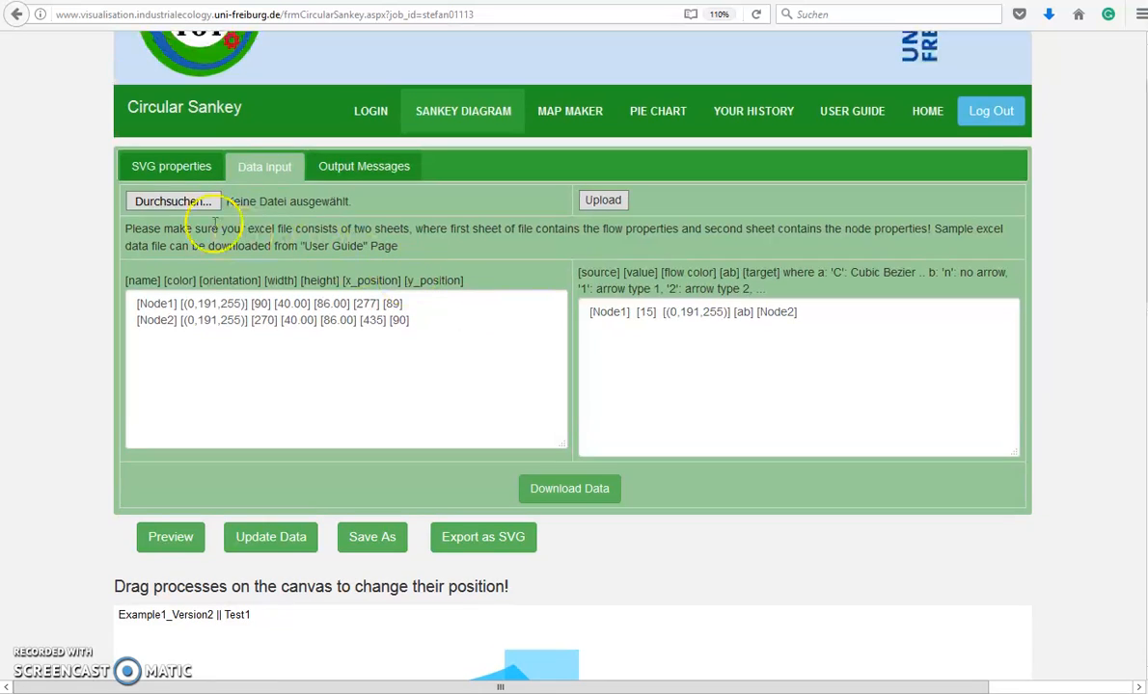
pyautogui.scroll(-3, 520, 628)
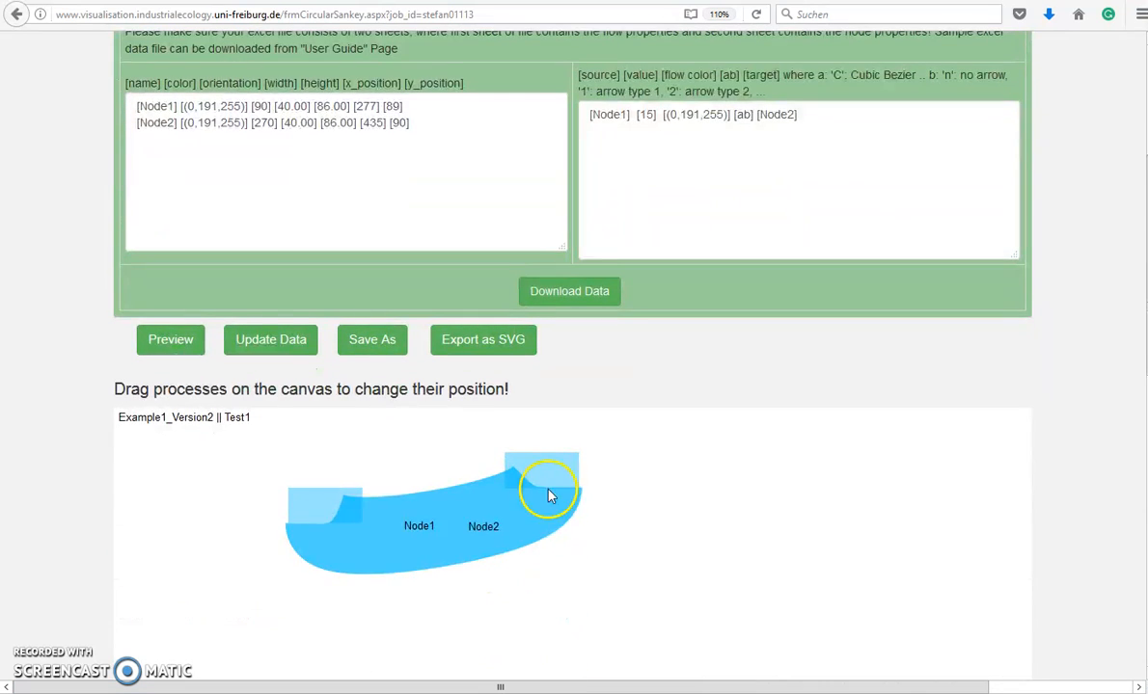
pyautogui.scroll(2, 289, 386)
# Raise the flow curviness and move Node1 lower on the canvas
pyautogui.click(171, 53)
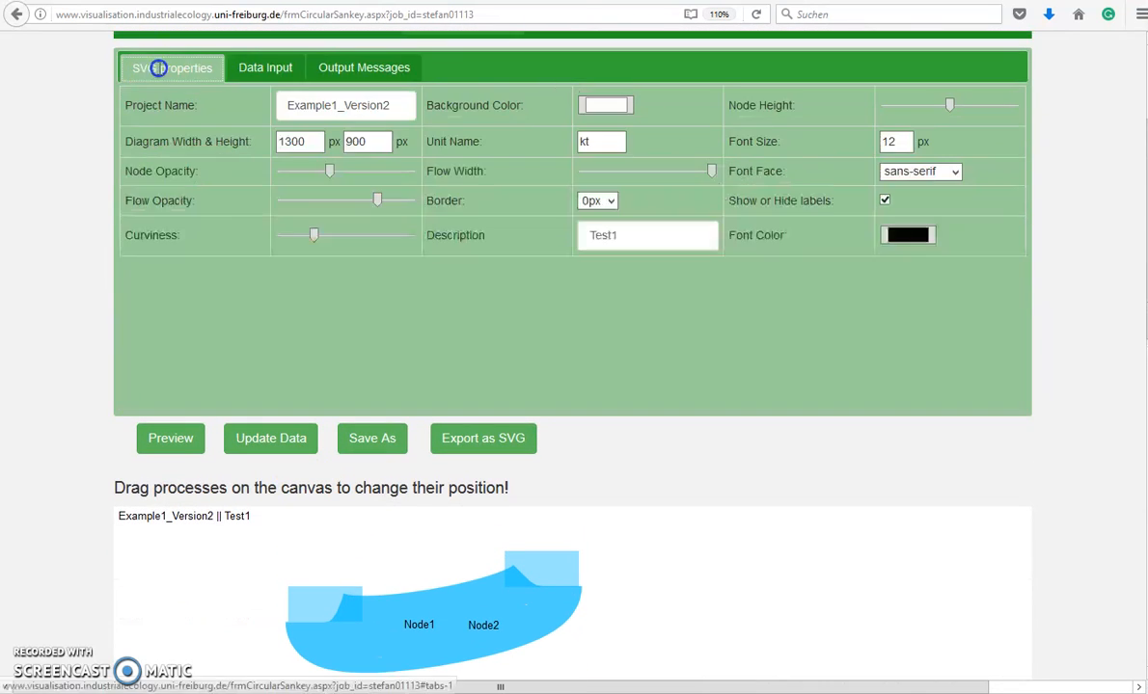
pyautogui.moveTo(337, 241); pyautogui.dragTo(364, 234)
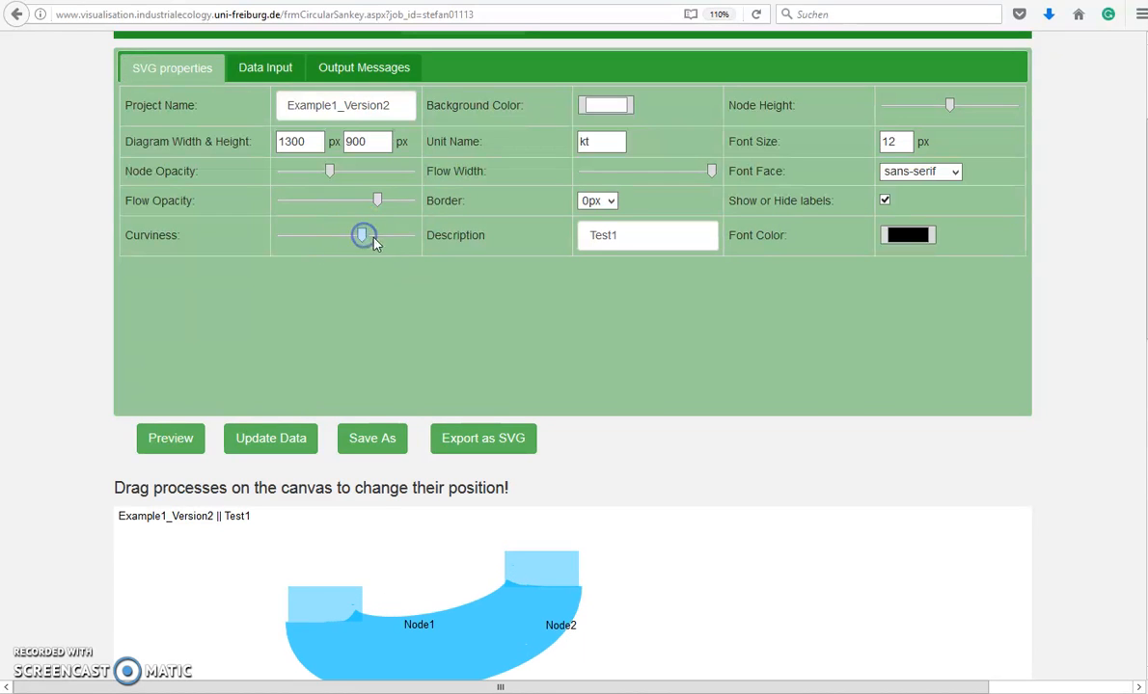
pyautogui.click(236, 68)
pyautogui.scroll(-2, 538, 456)
pyautogui.moveTo(538, 457); pyautogui.dragTo(704, 608)
pyautogui.moveTo(331, 499); pyautogui.dragTo(311, 618)
pyautogui.scroll(-4, 730, 623)
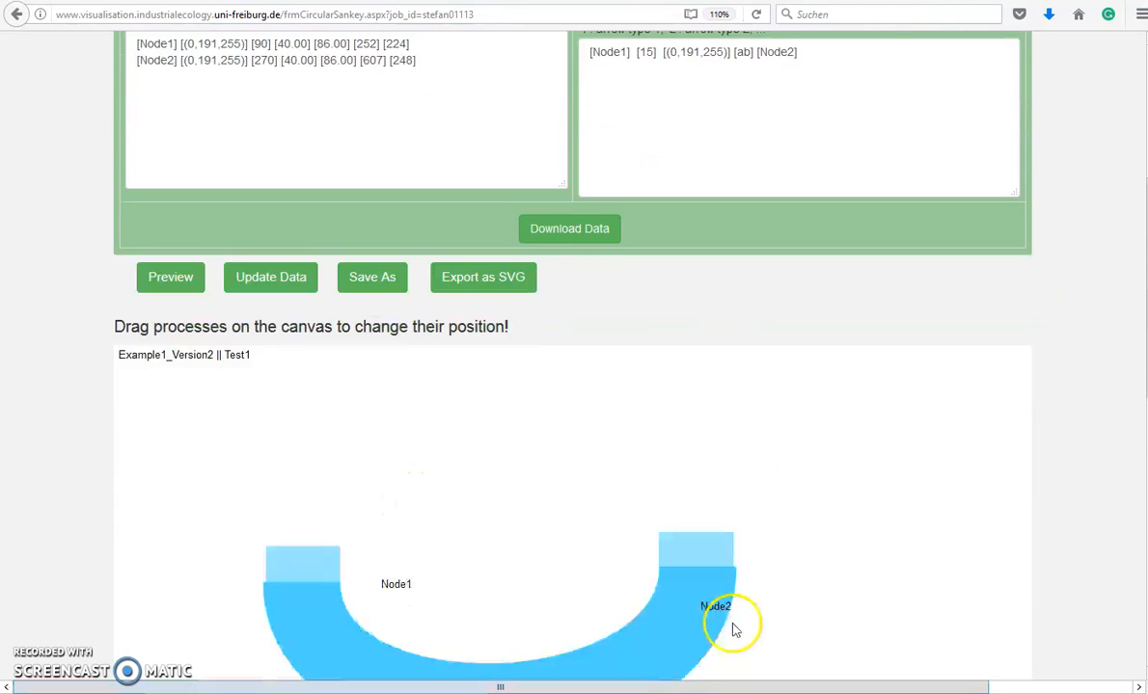
pyautogui.scroll(8, 738, 418)
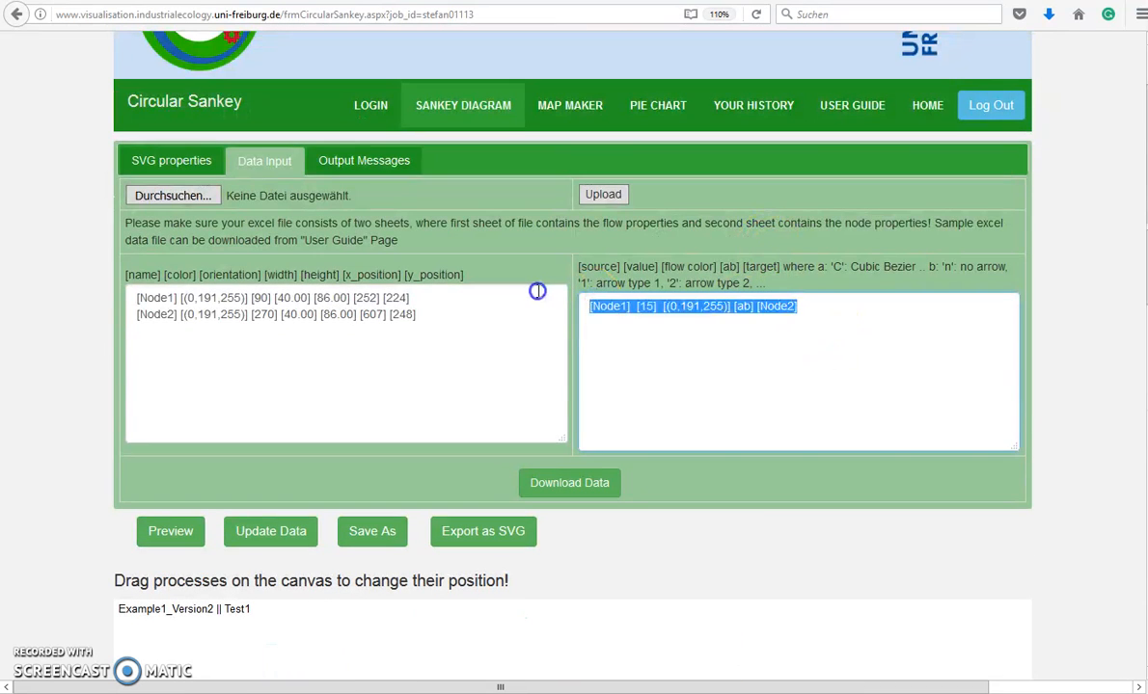
# Add a return flow of 15 from Node2 to Node1 and preview the ring
pyautogui.click(610, 327)
pyautogui.press('Return')
pyautogui.hotkey('ctrl', 'v')
pyautogui.moveTo(621, 325); pyautogui.dragTo(632, 328)
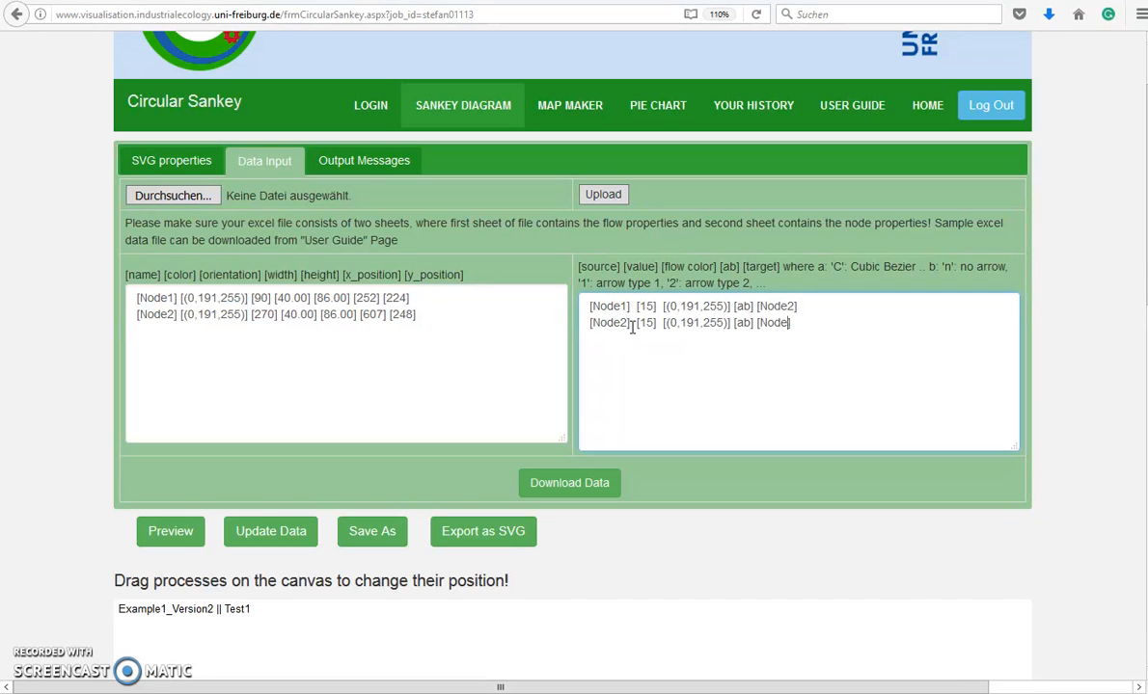
pyautogui.click(178, 529)
# Reposition the nodes along the ring, placing Node2 at x 624
pyautogui.scroll(-4, 241, 491)
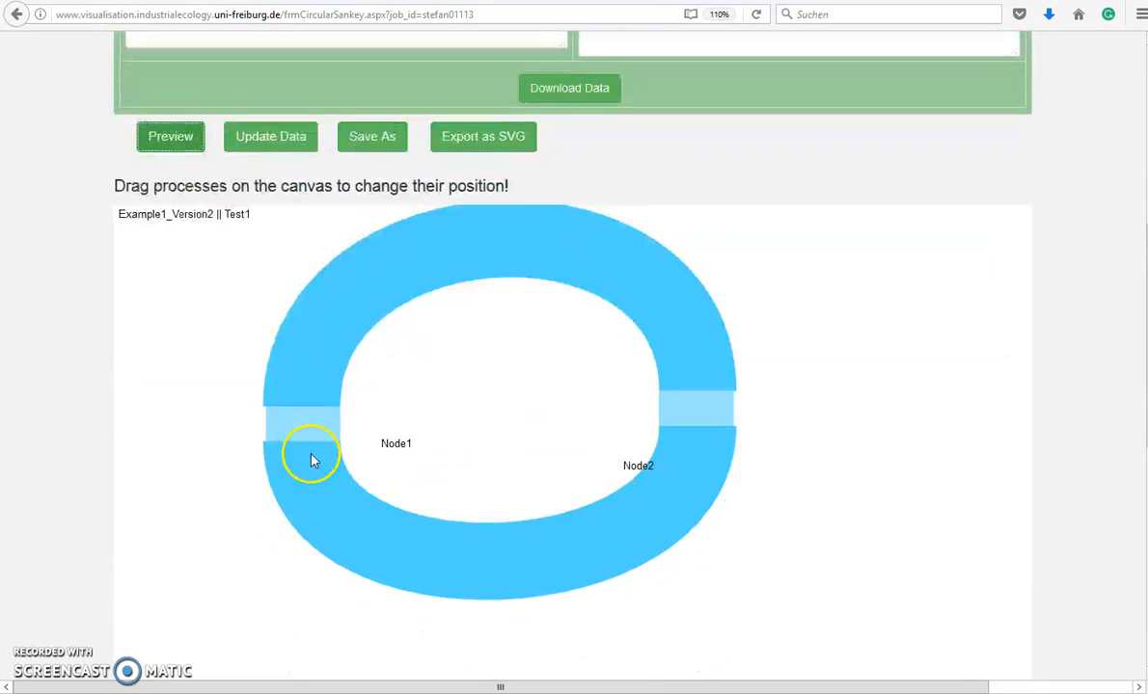
pyautogui.moveTo(698, 443); pyautogui.dragTo(699, 517)
pyautogui.moveTo(356, 423); pyautogui.dragTo(322, 497)
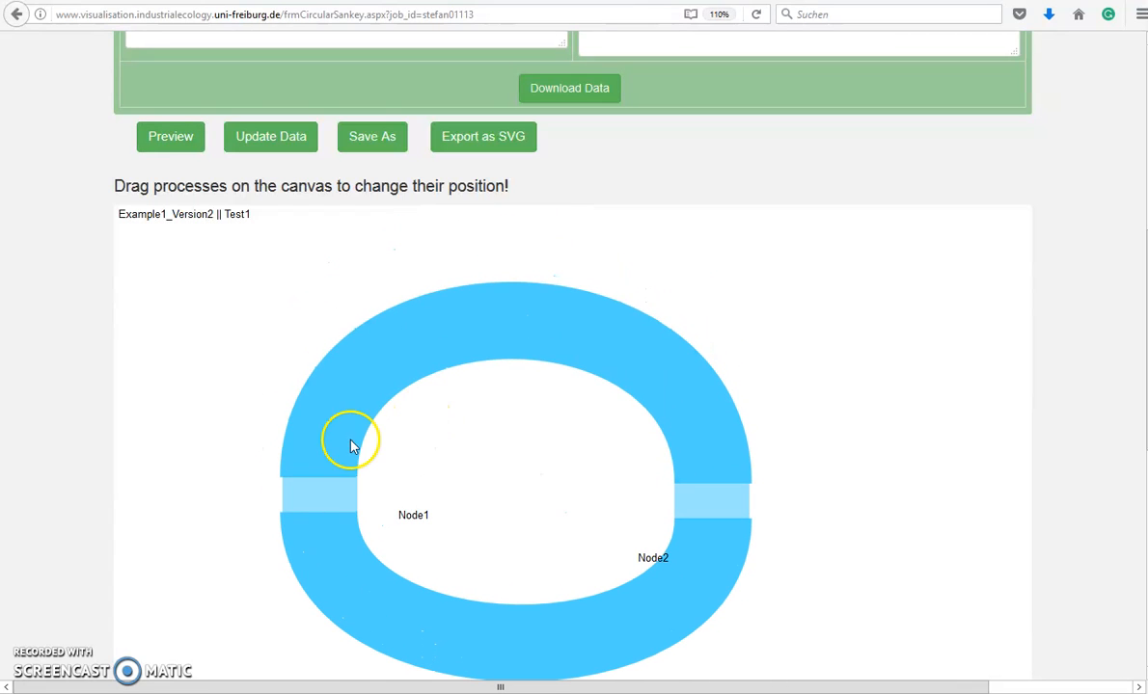
pyautogui.scroll(3, 367, 368)
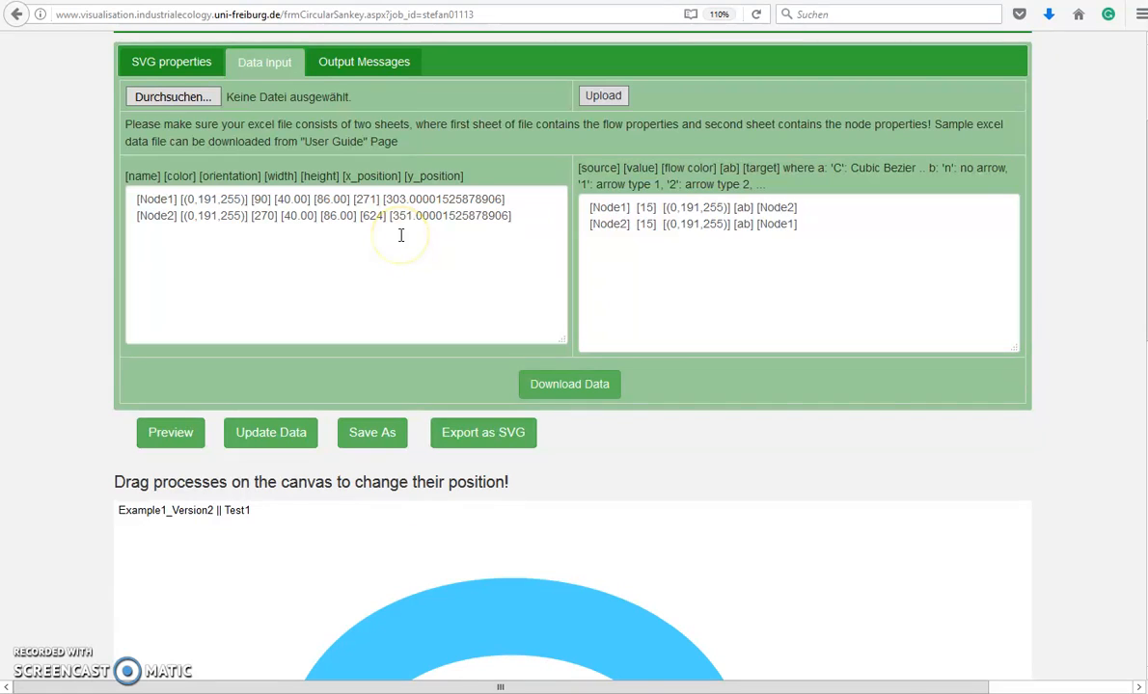
# Download the node and flow data and save it to disk as DataSet.xlsx
pyautogui.click(573, 395)
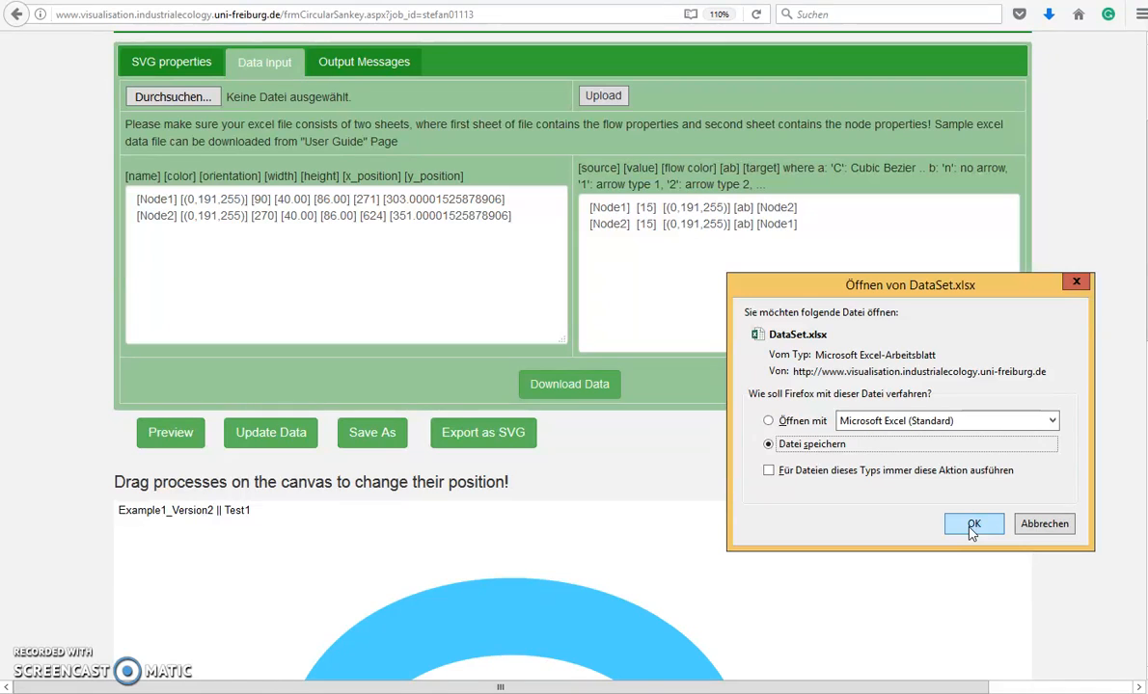
pyautogui.click(973, 530)
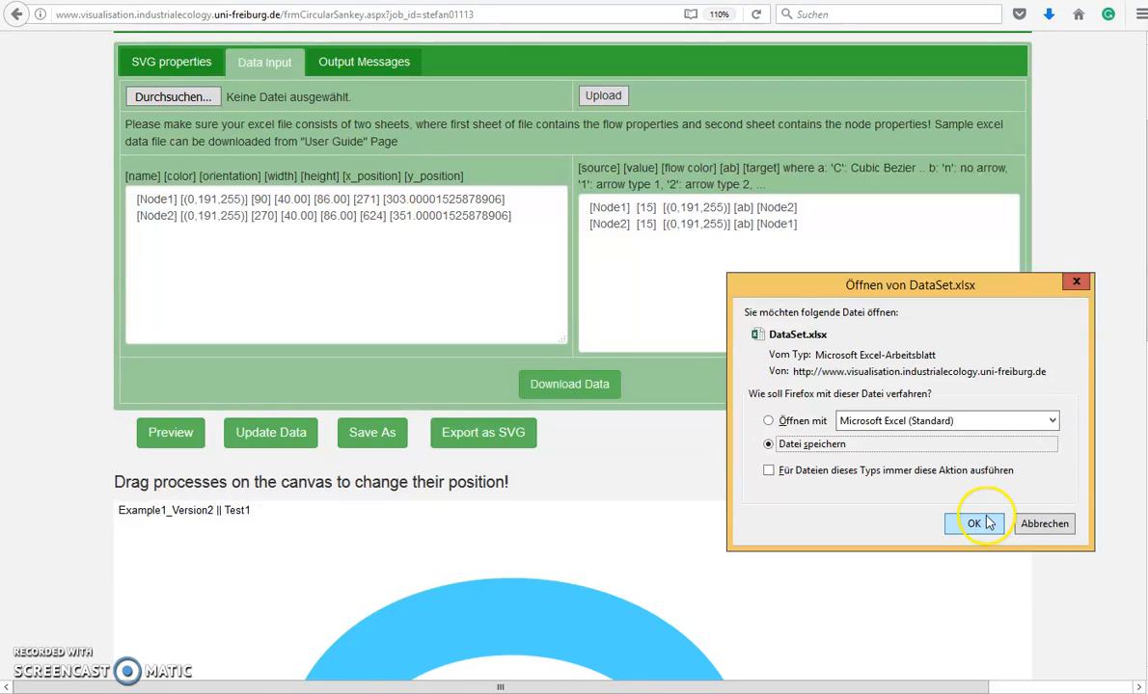